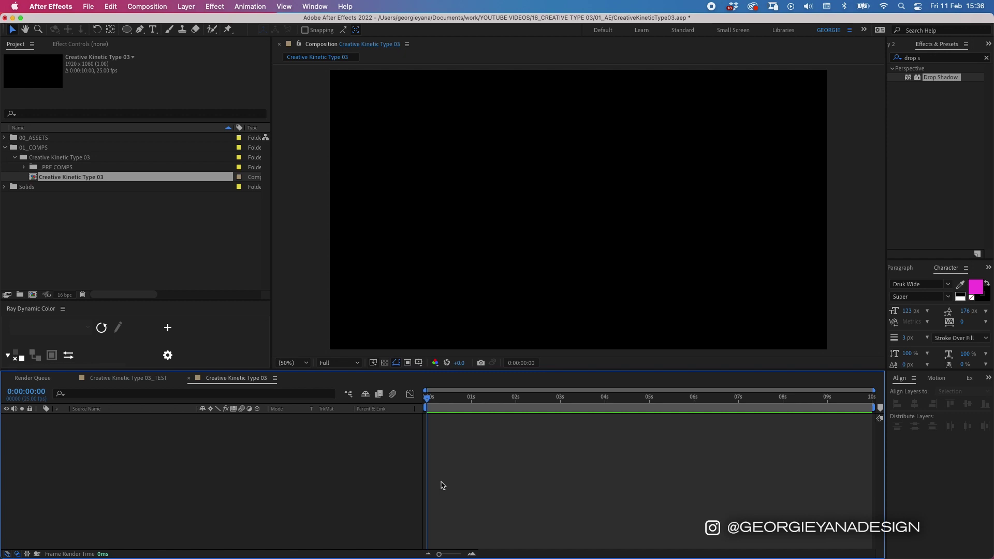
# Type CREATIVE into a paragraph text box across the top of the composition
pyautogui.press('super+t')
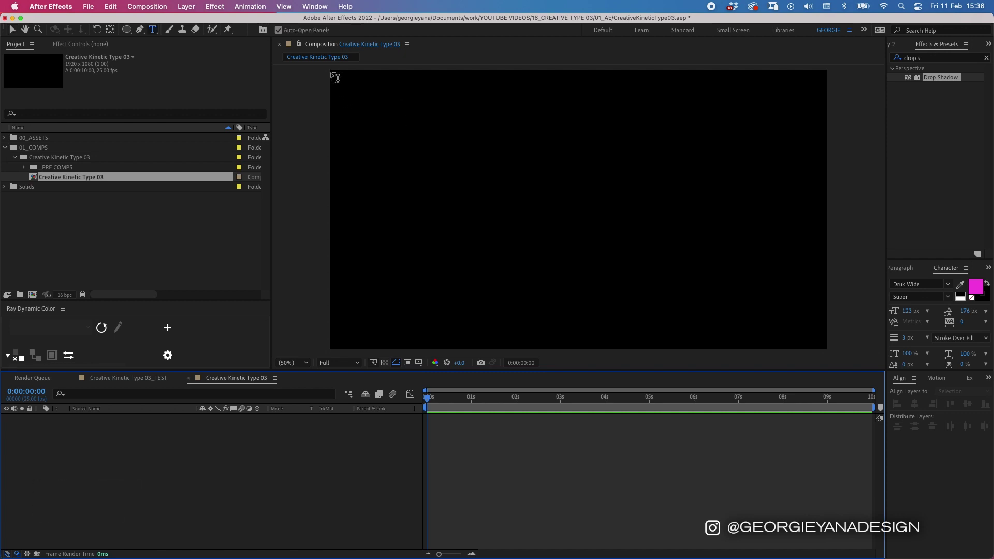
pyautogui.moveTo(330, 73); pyautogui.dragTo(824, 147)
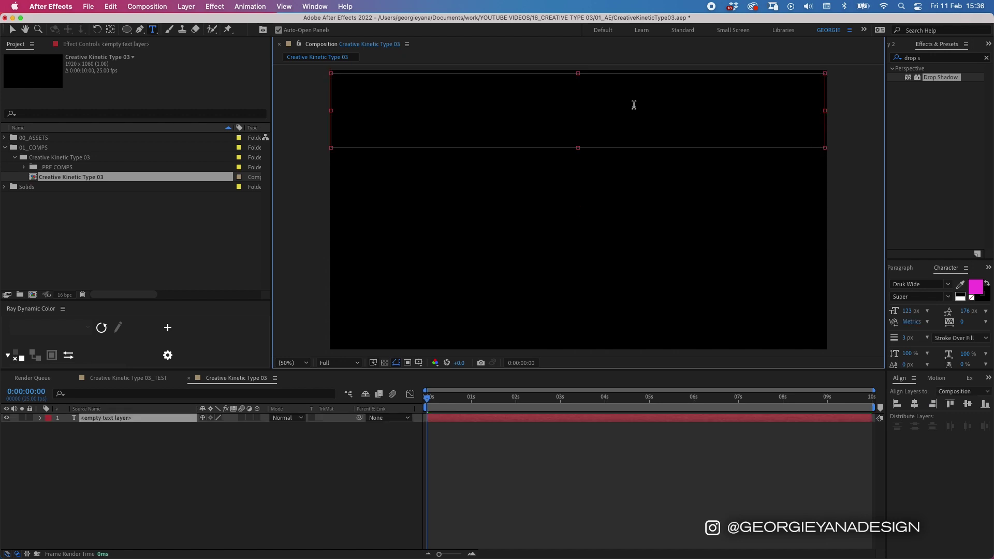
pyautogui.write('CREAT')
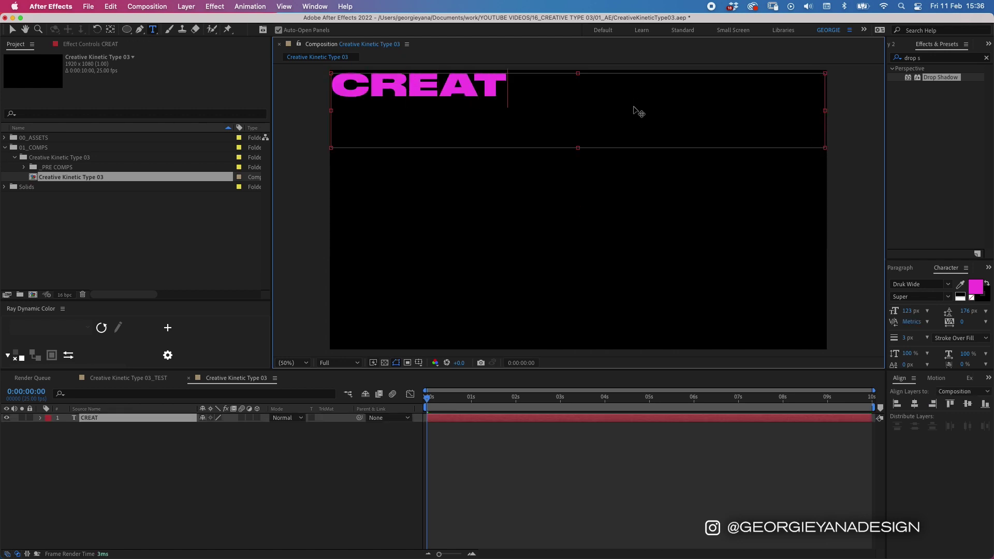
pyautogui.write('IVE')
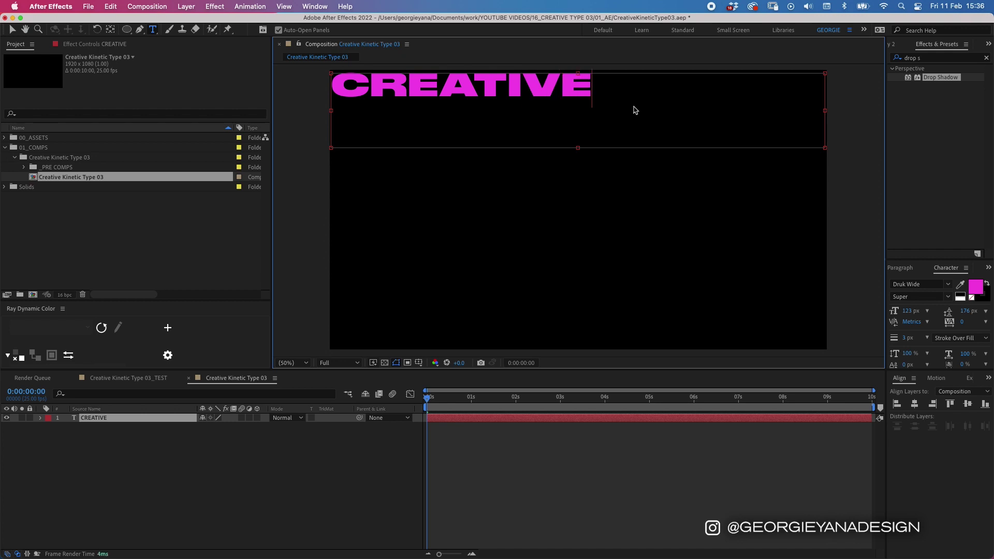
# Set the CREATIVE text to 120 px and turn on the transparency grid
pyautogui.press('super+a')
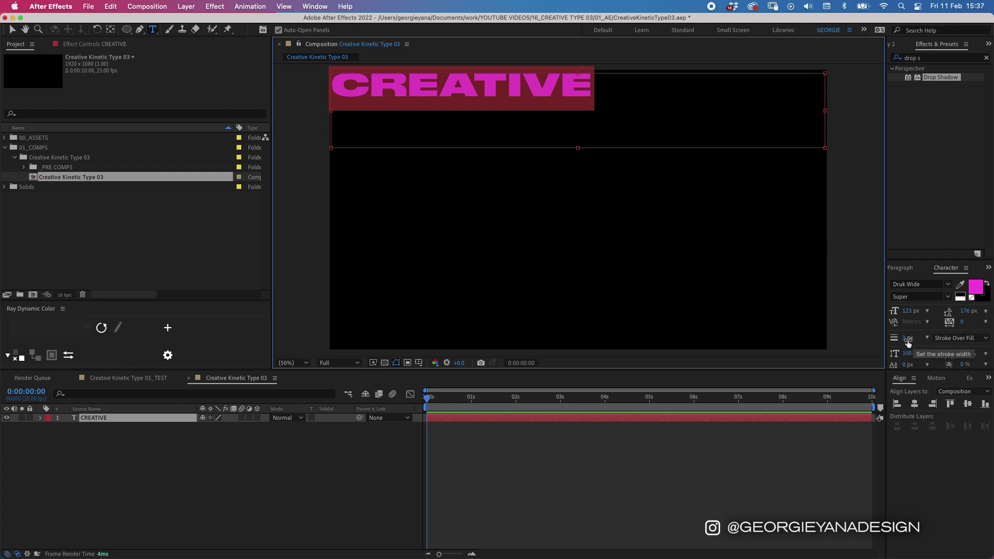
pyautogui.click(907, 310)
pyautogui.write('120')
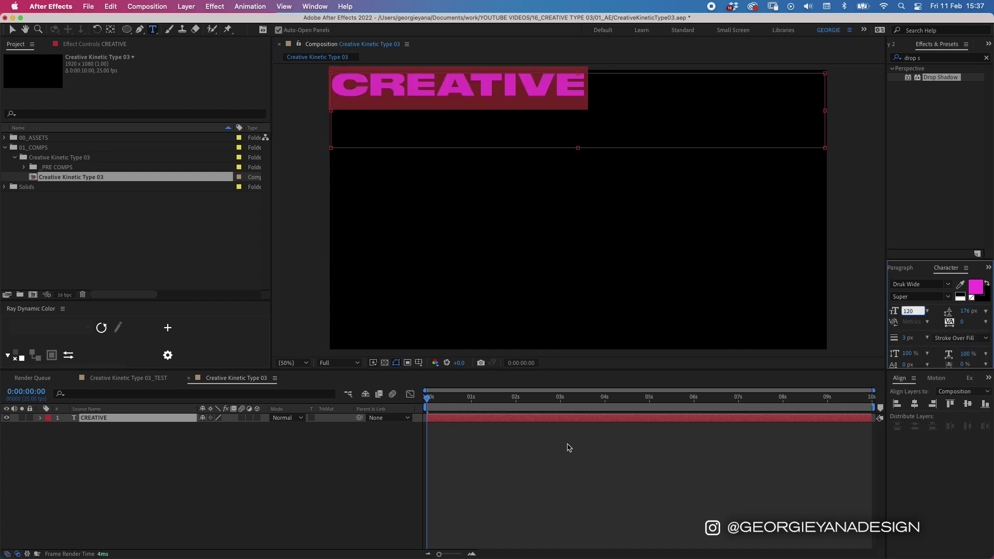
pyautogui.click(525, 419)
pyautogui.press('v')
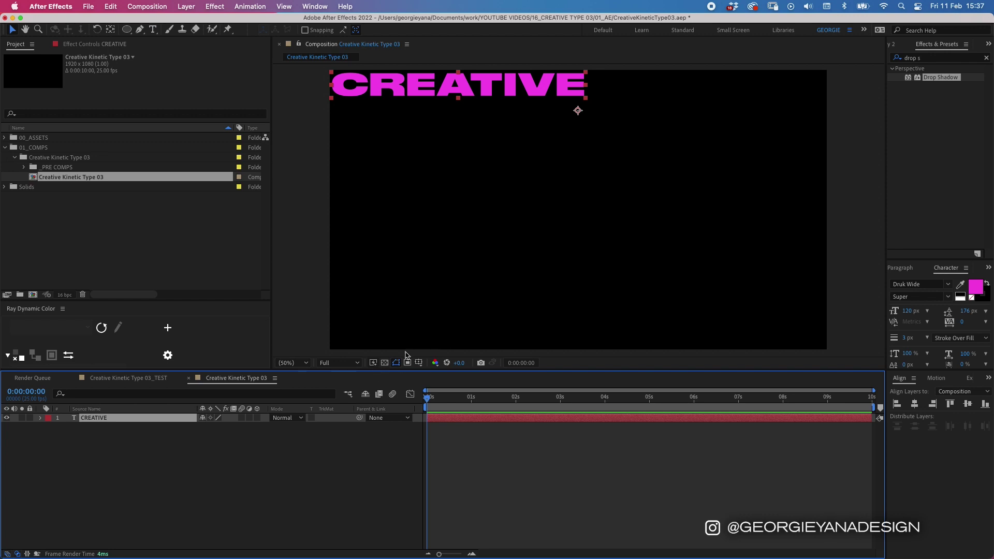
pyautogui.click(385, 363)
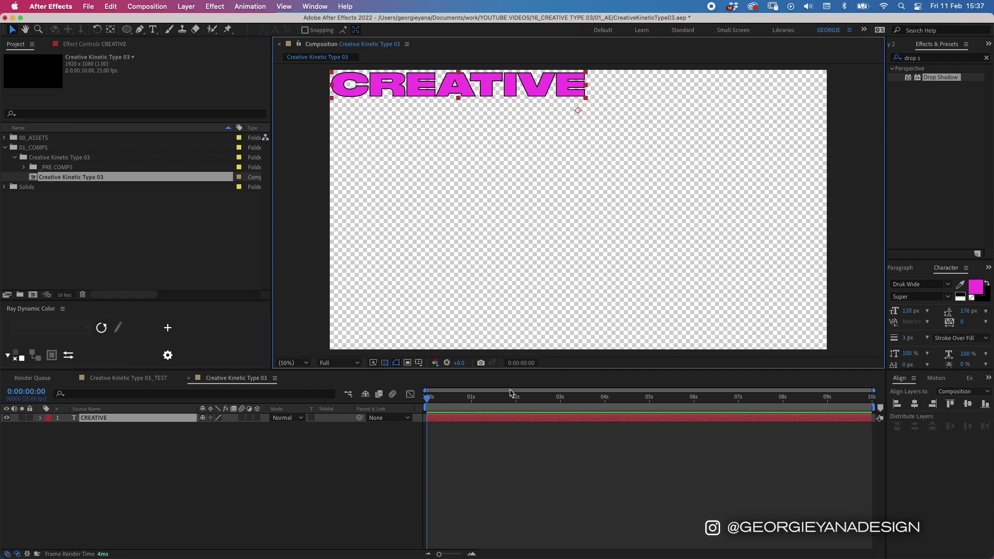
# Move CREATIVE's anchor point to the text's top-left corner
pyautogui.press('y')
pyautogui.moveTo(577, 108); pyautogui.dragTo(331, 84)
pyautogui.press('v')
pyautogui.click(464, 420)
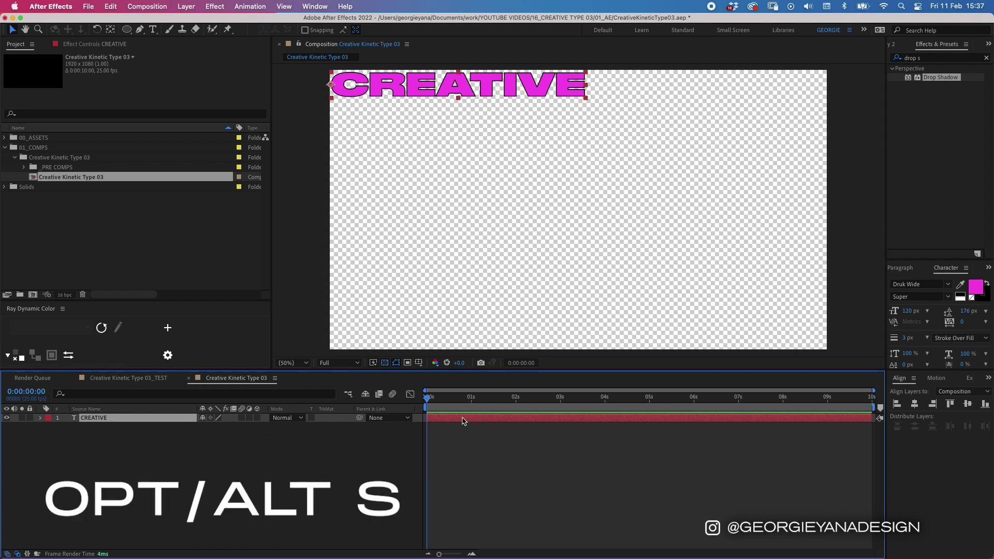
# Unlink Scale and keyframe CREATIVE's horizontal scale at 195% at 0s
pyautogui.hotkey('alt', 's')
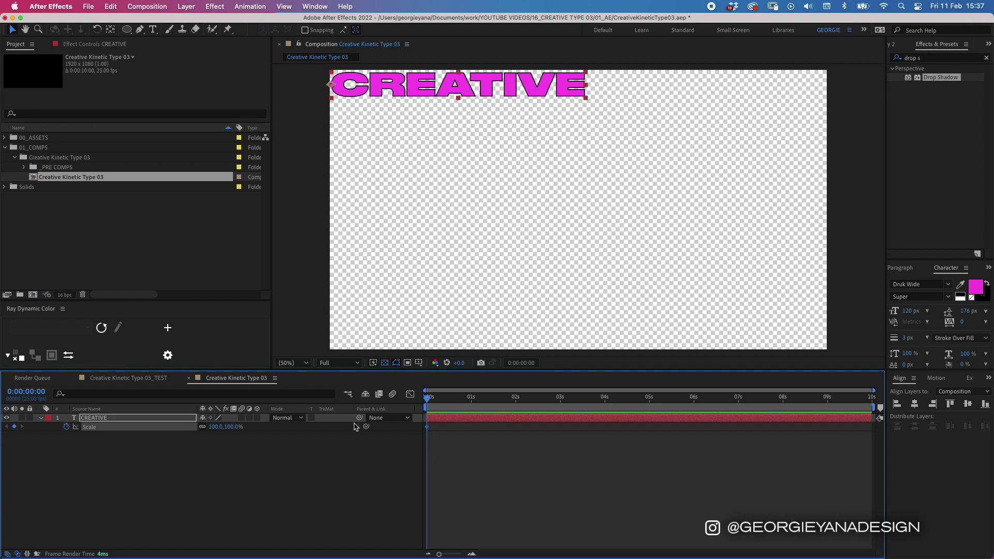
pyautogui.click(203, 427)
pyautogui.moveTo(214, 427); pyautogui.dragTo(223, 432)
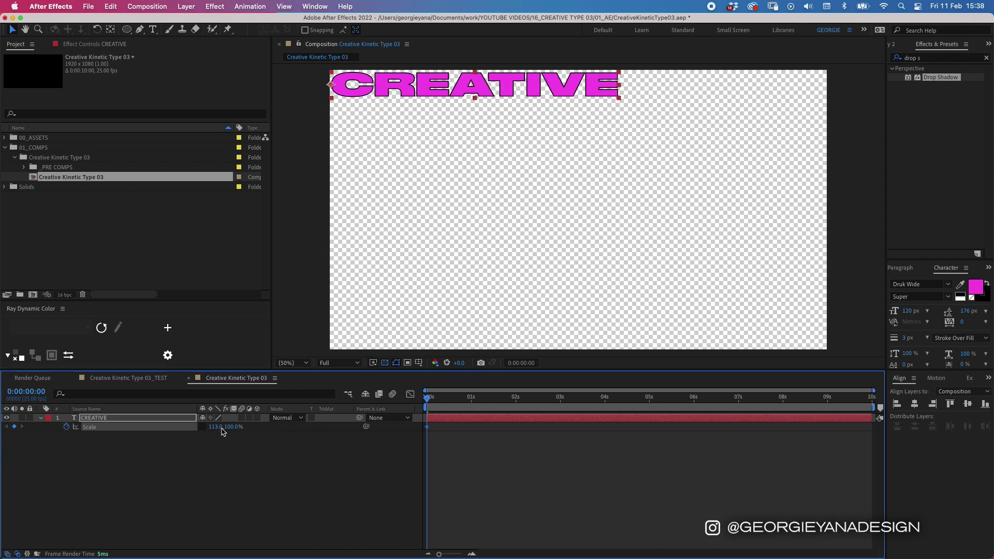
pyautogui.moveTo(222, 431); pyautogui.dragTo(264, 435)
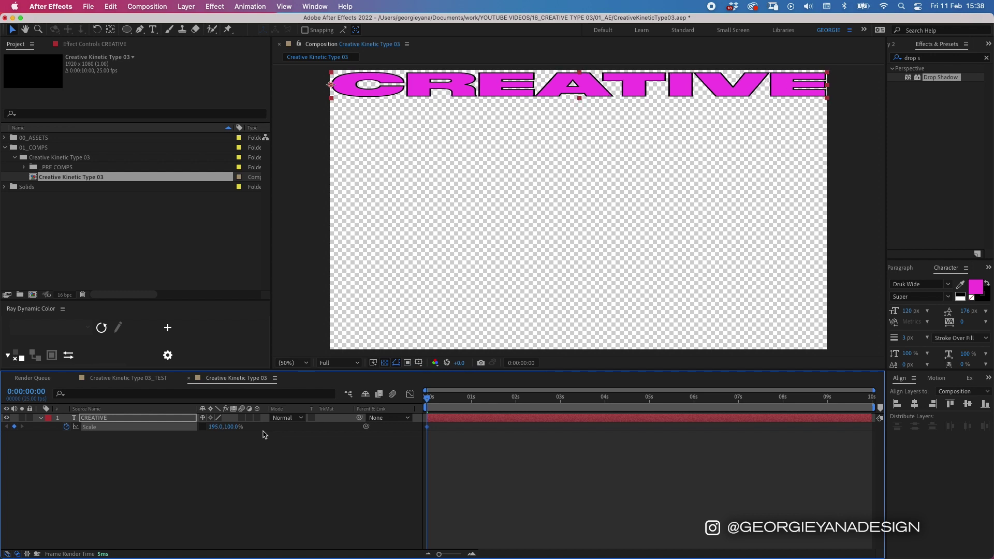
pyautogui.click(475, 415)
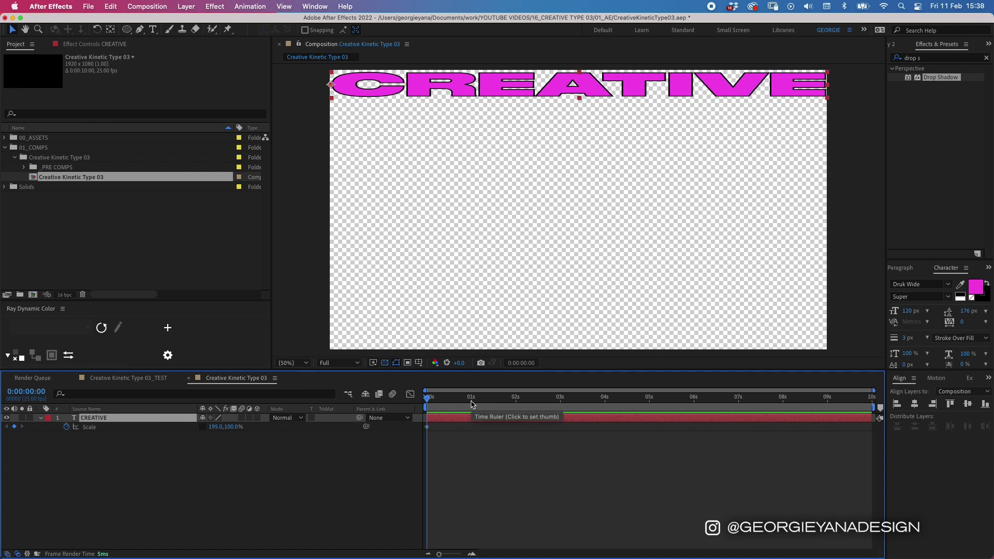
# Keyframe the horizontal scale at 50% at 1s
pyautogui.click(471, 404)
pyautogui.click(216, 427)
pyautogui.write('50')
pyautogui.press('Return')
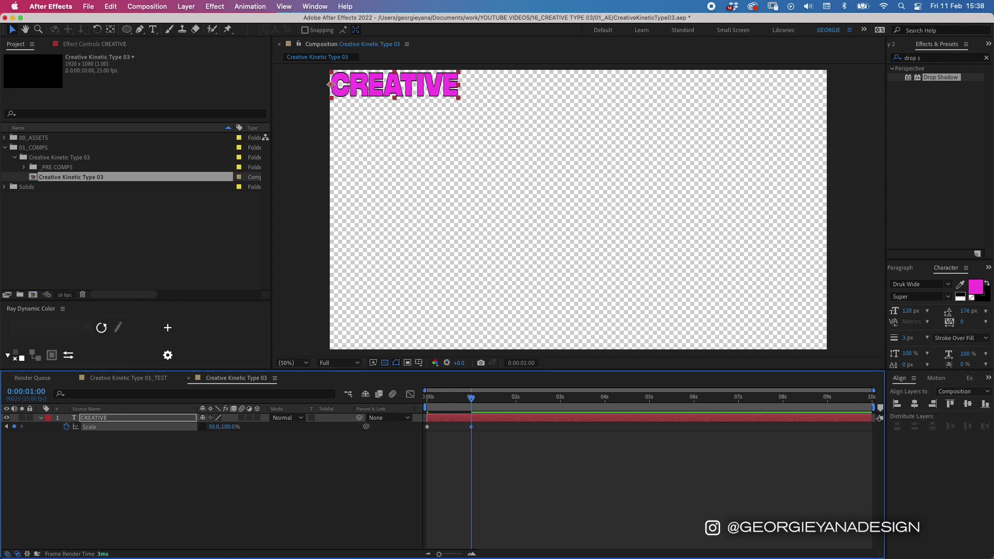
# Paste the 195% scale keyframe at 2s, then step back to 1:24
pyautogui.click(515, 403)
pyautogui.click(427, 427)
pyautogui.press('super+v')
pyautogui.click(522, 420)
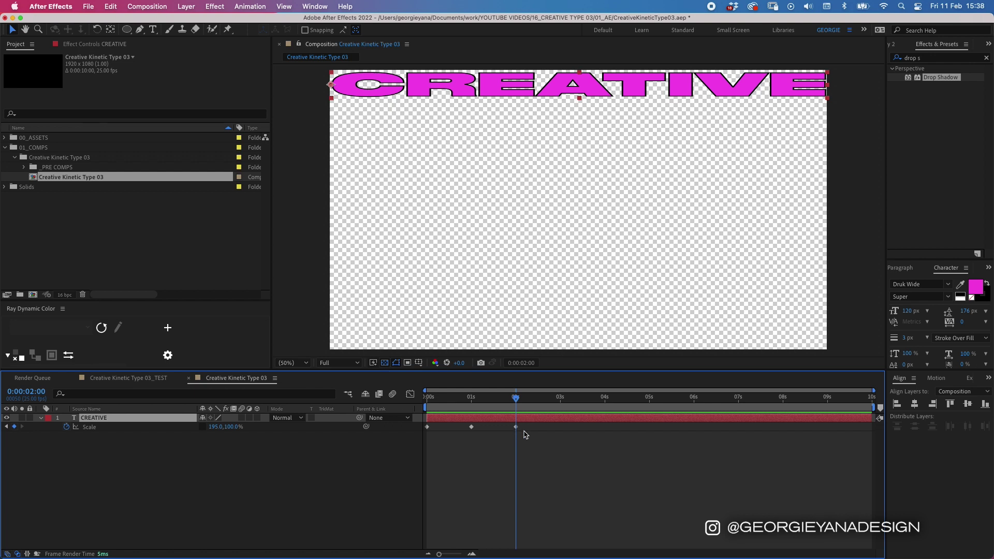
pyautogui.press('super+Left')
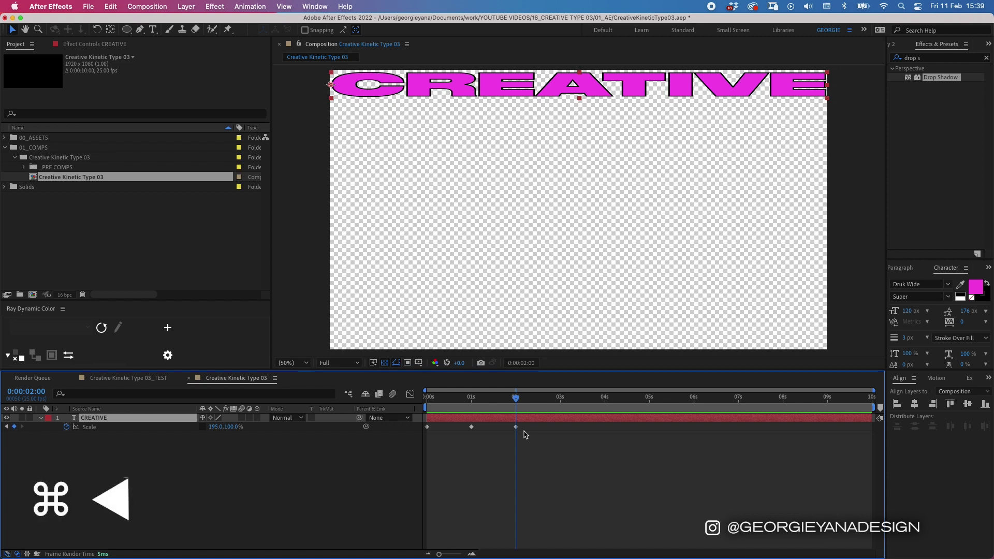
pyautogui.press('super+Left')
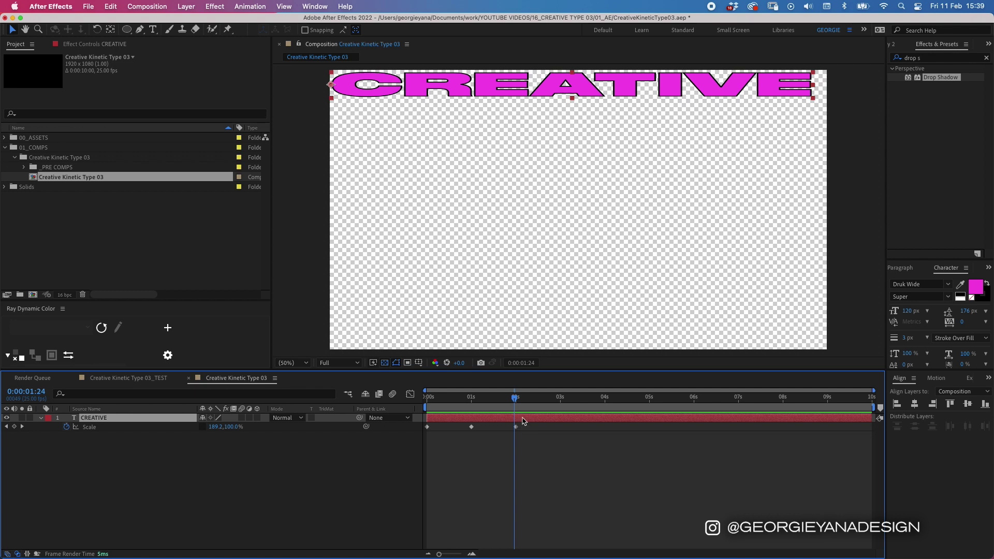
# Keyframe Anchor Point and Position at 1:24, then move the anchor to CREATIVE's right edge at 2s
pyautogui.hotkey('alt', 'a')
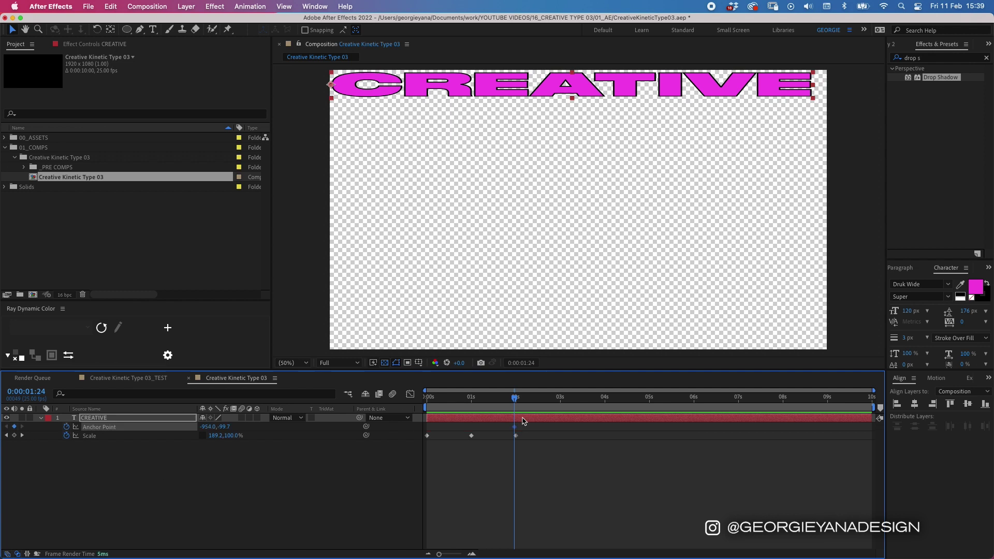
pyautogui.hotkey('alt', 'p')
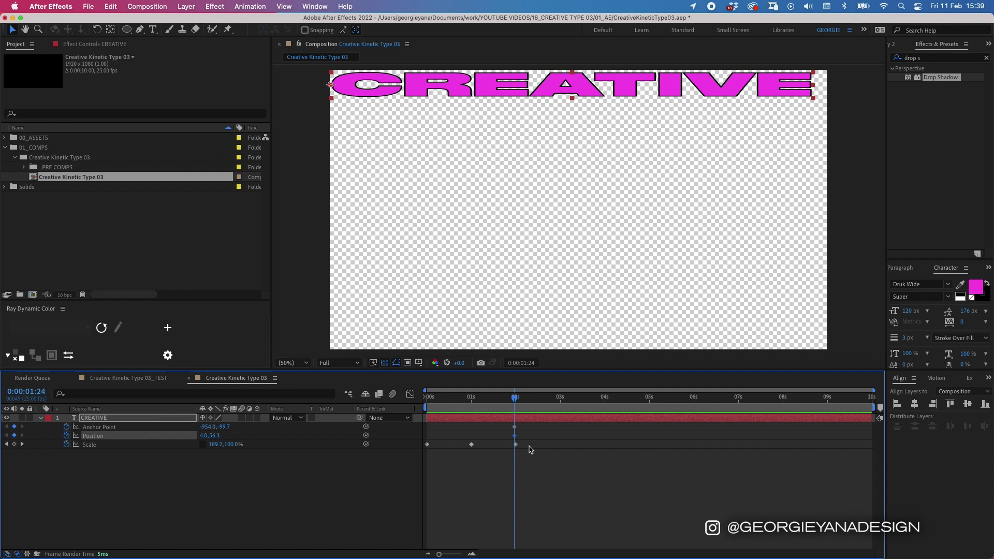
pyautogui.press('super+Right')
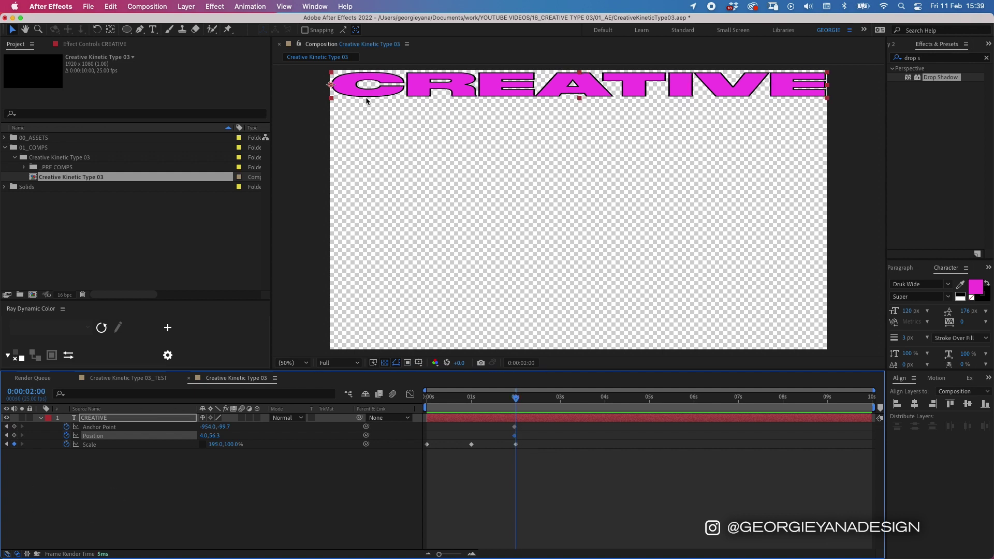
pyautogui.press('y')
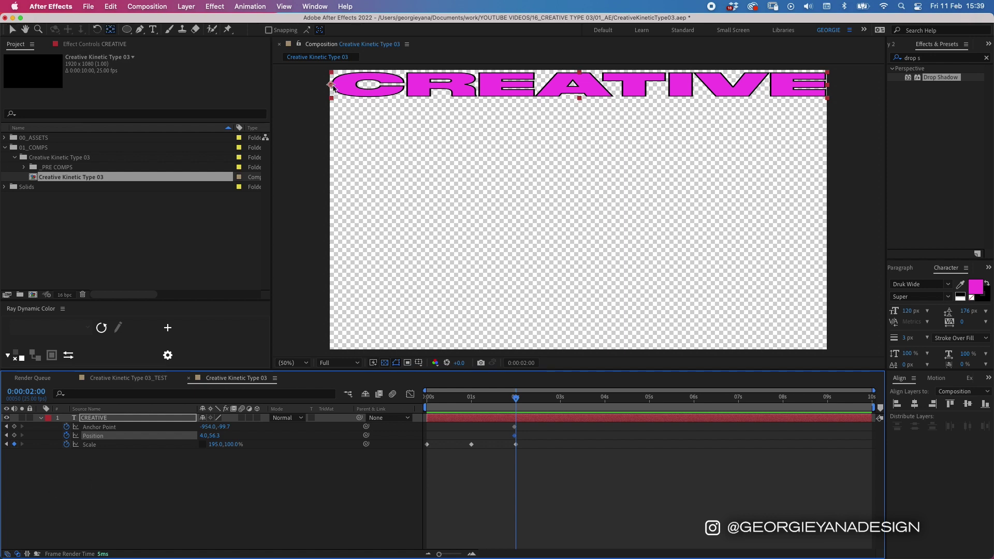
pyautogui.moveTo(331, 85); pyautogui.dragTo(827, 84)
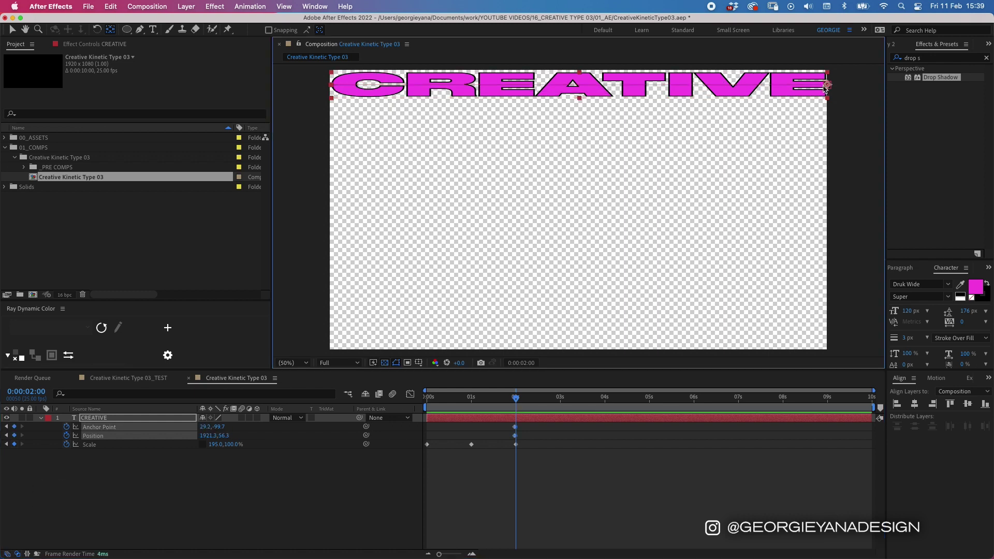
pyautogui.click(530, 418)
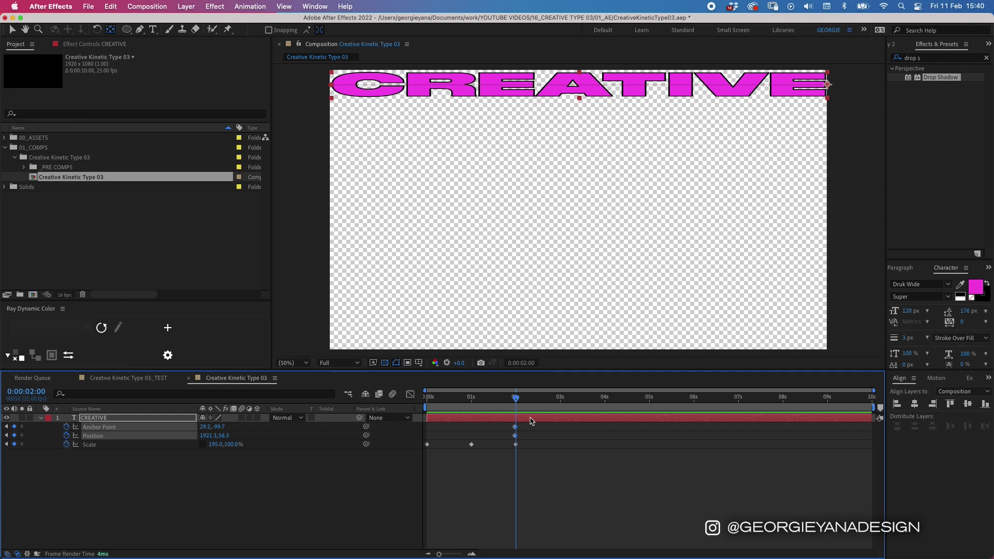
pyautogui.press('pageup')
pyautogui.press('pagedown')
pyautogui.press('pageup')
pyautogui.press('pagedown')
# Set horizontal scale to 50% at 3s and 195% at 4s
pyautogui.click(561, 403)
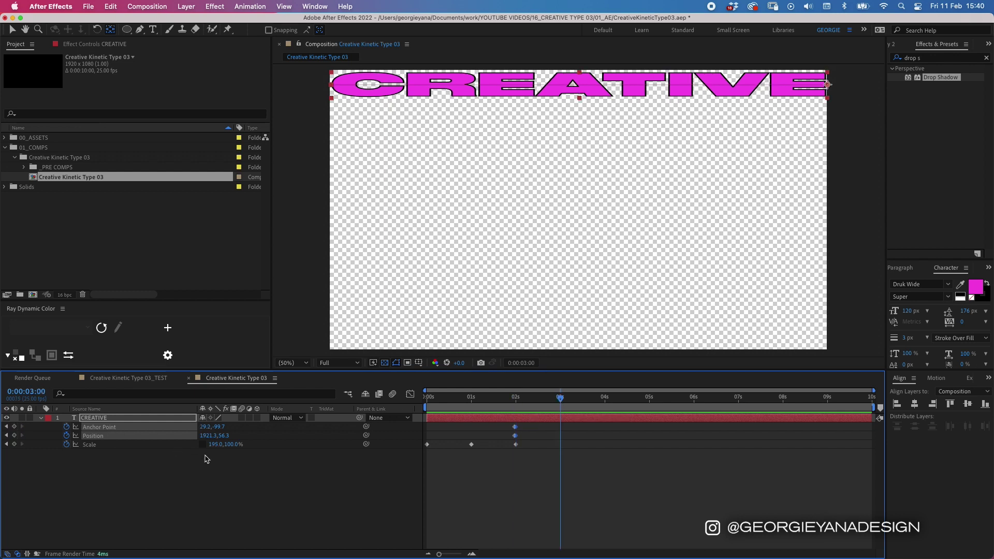
pyautogui.click(216, 444)
pyautogui.write('50')
pyautogui.press('Return')
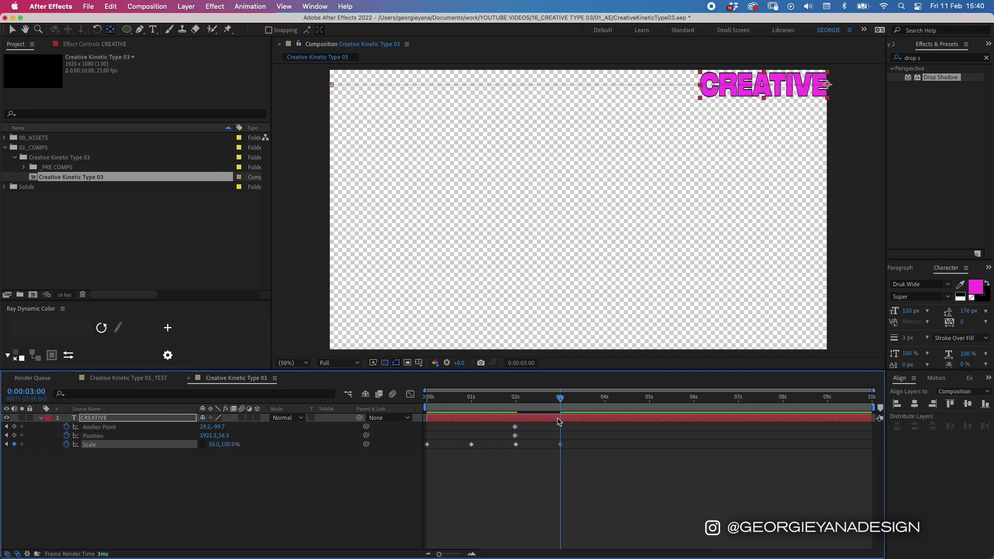
pyautogui.moveTo(466, 397); pyautogui.dragTo(604, 380)
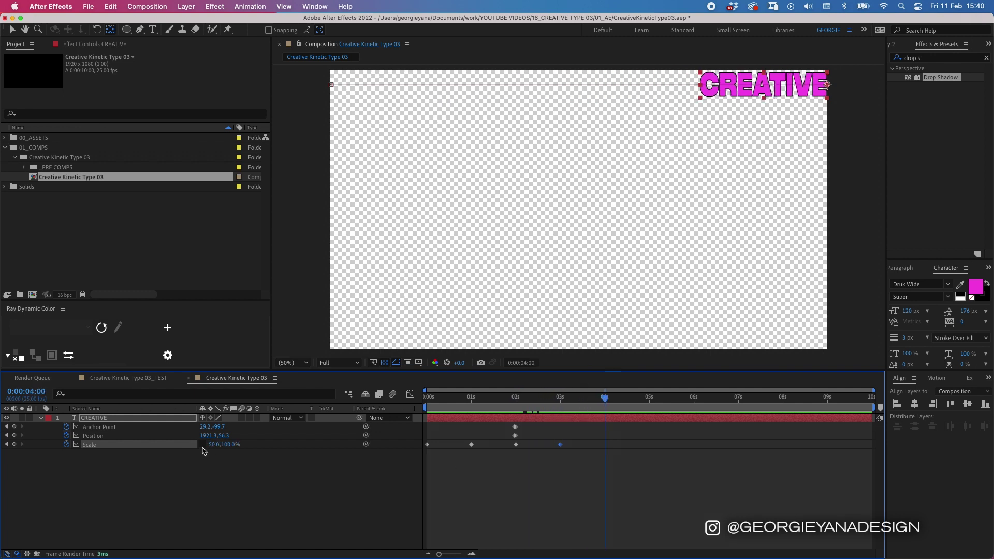
pyautogui.press('super+v')
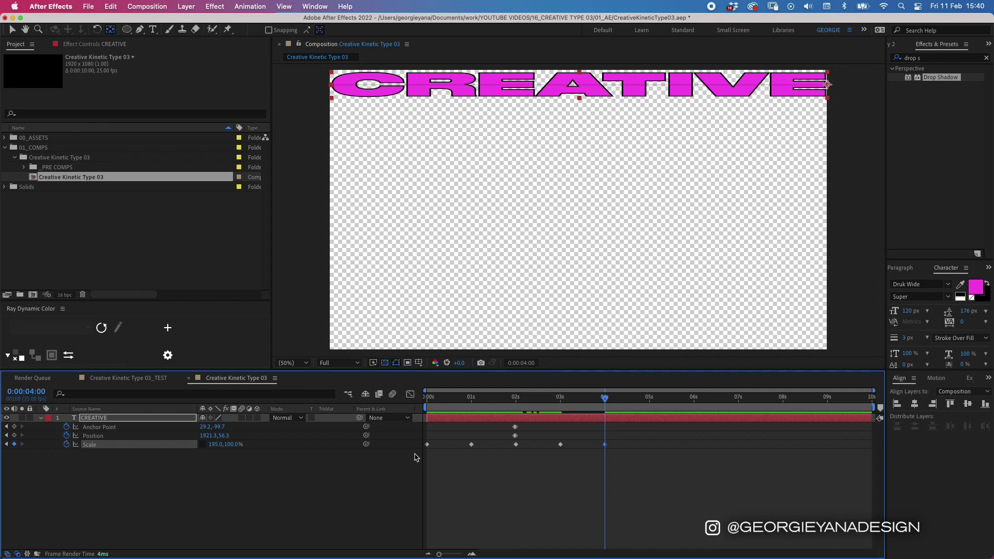
# End the work area and trim the CREATIVE layer at 4s, then select the Scale keyframes
pyautogui.press('n')
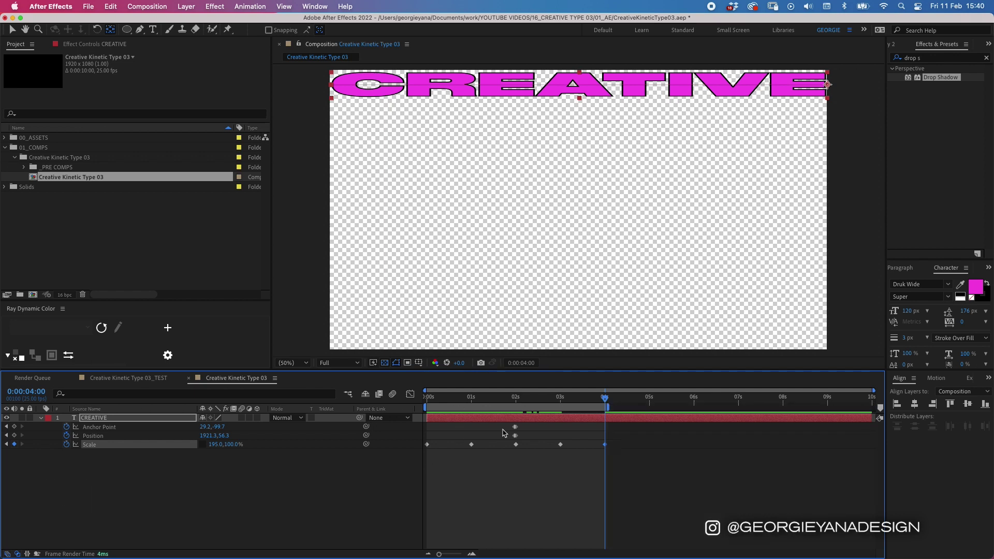
pyautogui.moveTo(603, 398)
pyautogui.mouseDown()
pyautogui.moveTo(579, 400)
pyautogui.moveTo(604, 398)
pyautogui.mouseUp()
pyautogui.hotkey('alt', ']')
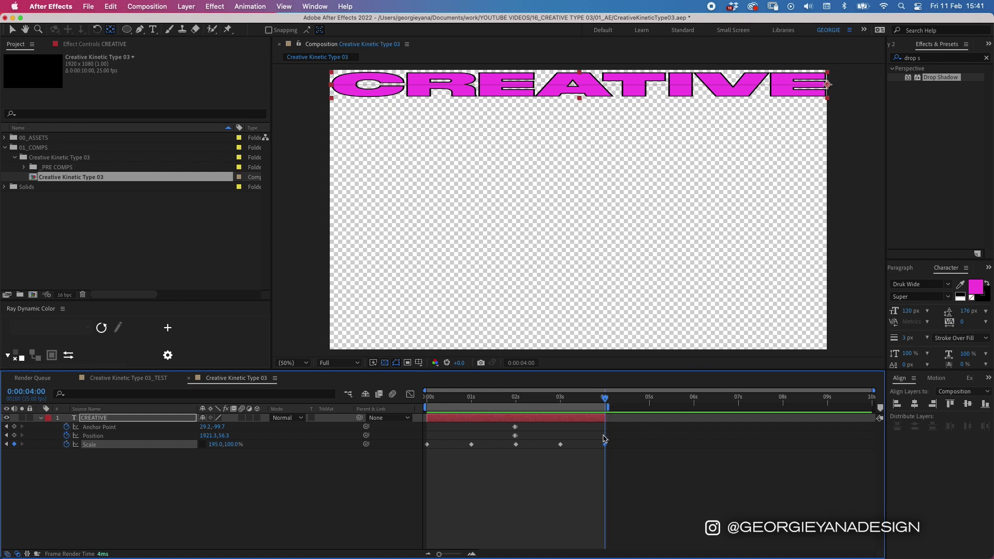
pyautogui.moveTo(609, 439); pyautogui.dragTo(597, 453)
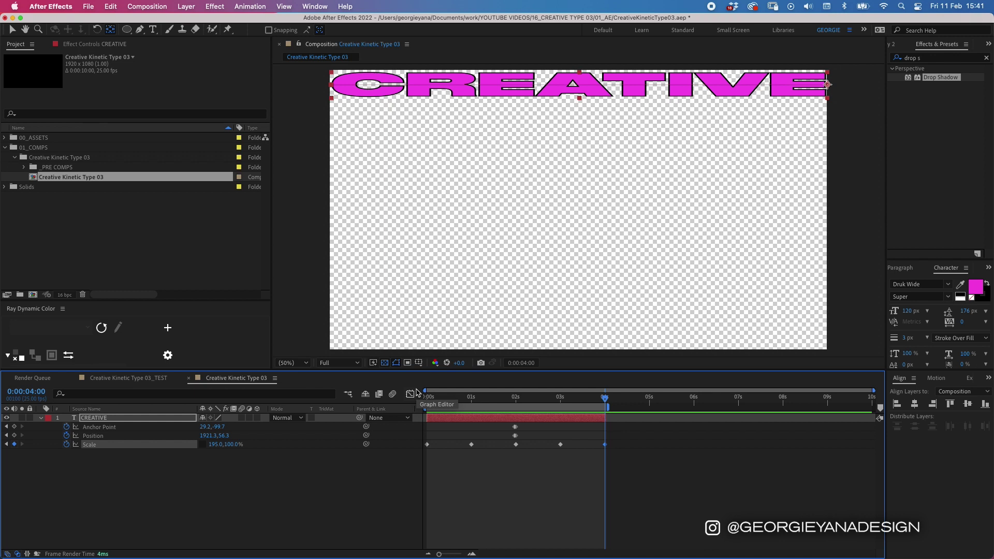
# In the speed graph, ease all Scale keyframes to about 51% influence
pyautogui.click(410, 395)
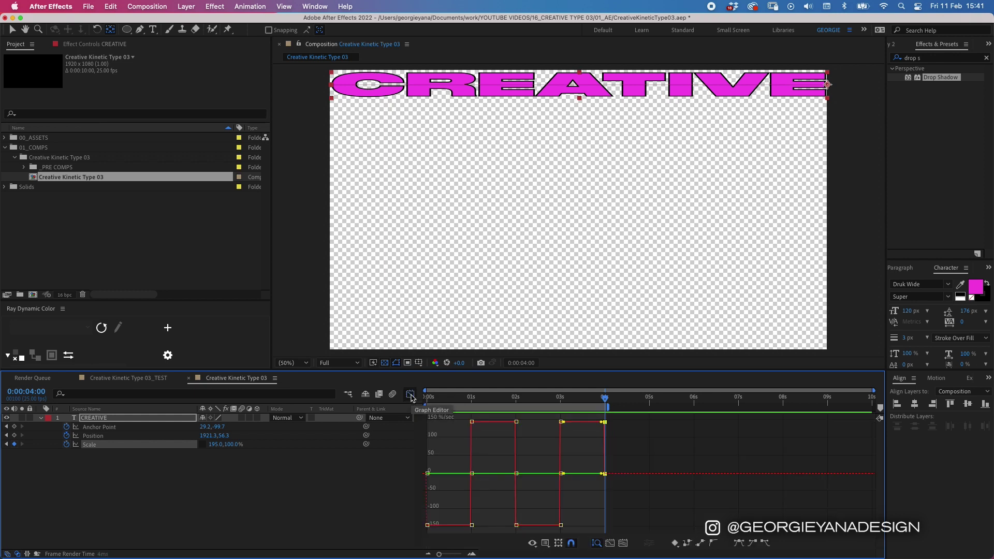
pyautogui.rightClick(631, 449)
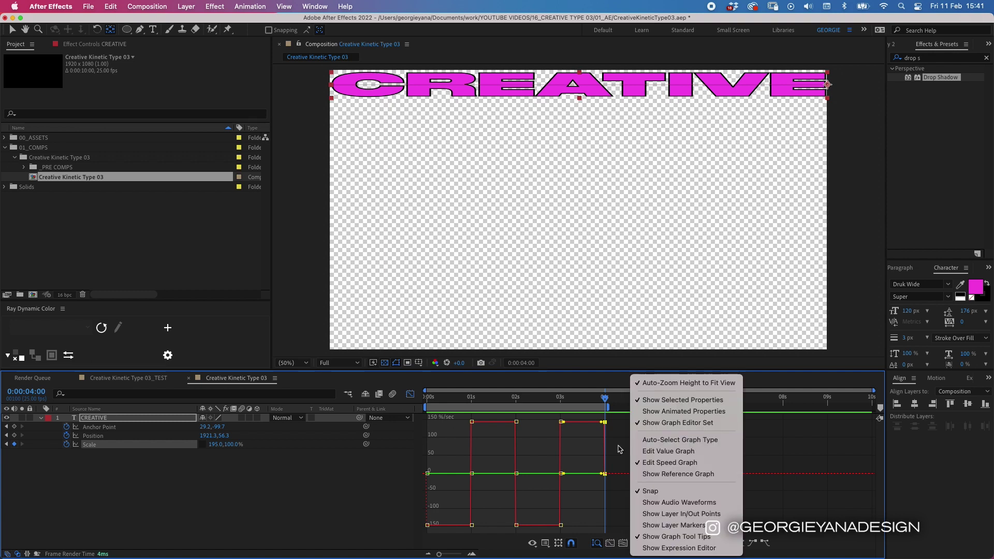
pyautogui.click(700, 466)
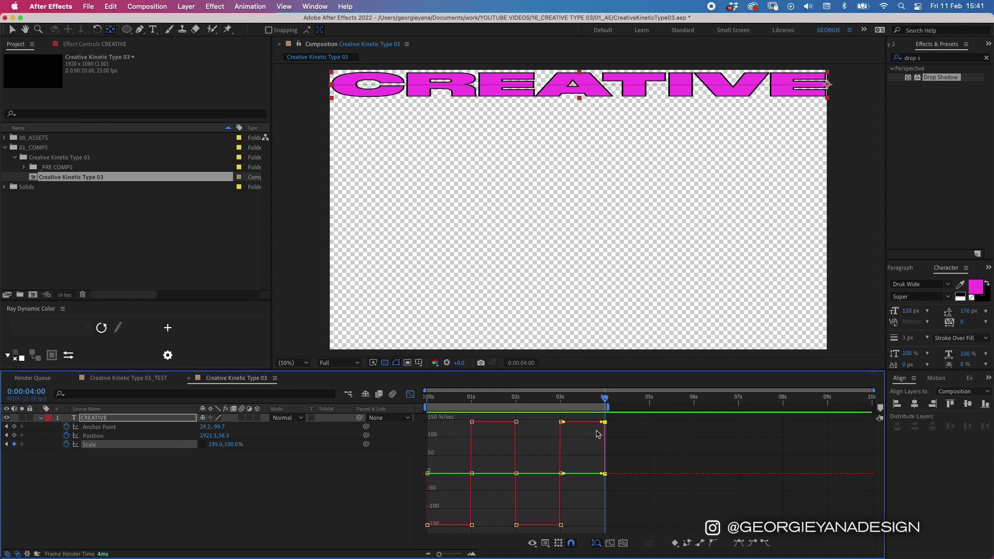
pyautogui.click(516, 422)
pyautogui.moveTo(513, 423); pyautogui.dragTo(498, 479)
# Adjust influence handles on the 1s/3s and 0s/2s keyframes for sharper speed peaks
pyautogui.click(472, 467)
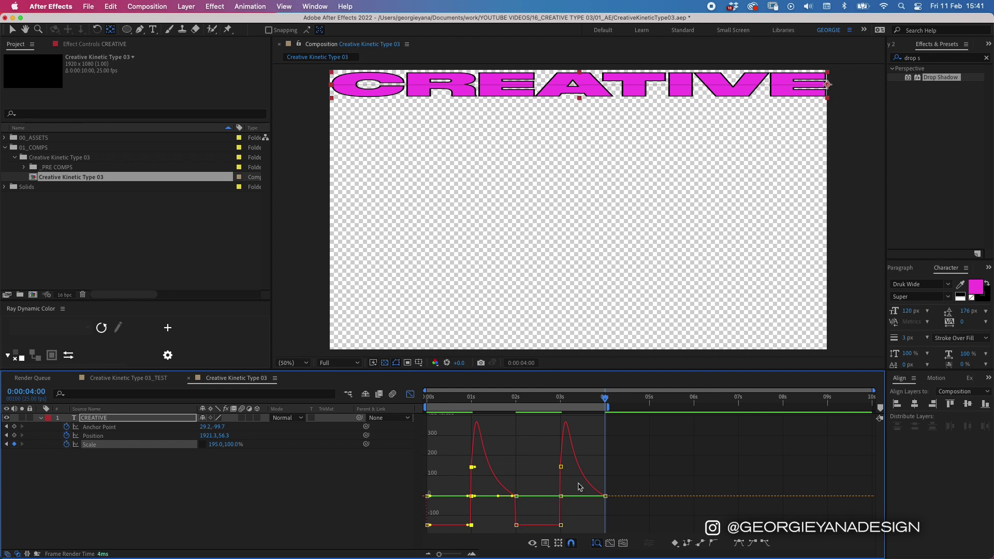
pyautogui.keyDown('shift'); pyautogui.click(561, 467); pyautogui.keyUp('shift')
pyautogui.moveTo(563, 468); pyautogui.dragTo(583, 477)
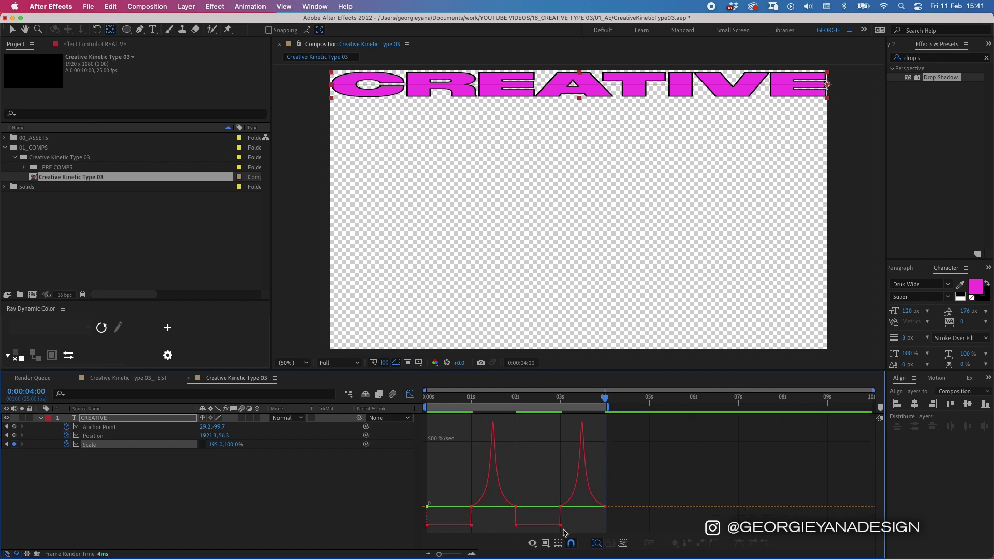
pyautogui.keyDown('shift'); pyautogui.click(471, 525); pyautogui.keyUp('shift')
pyautogui.moveTo(472, 527); pyautogui.dragTo(456, 510)
pyautogui.click(518, 500)
pyautogui.moveTo(519, 501); pyautogui.dragTo(536, 485)
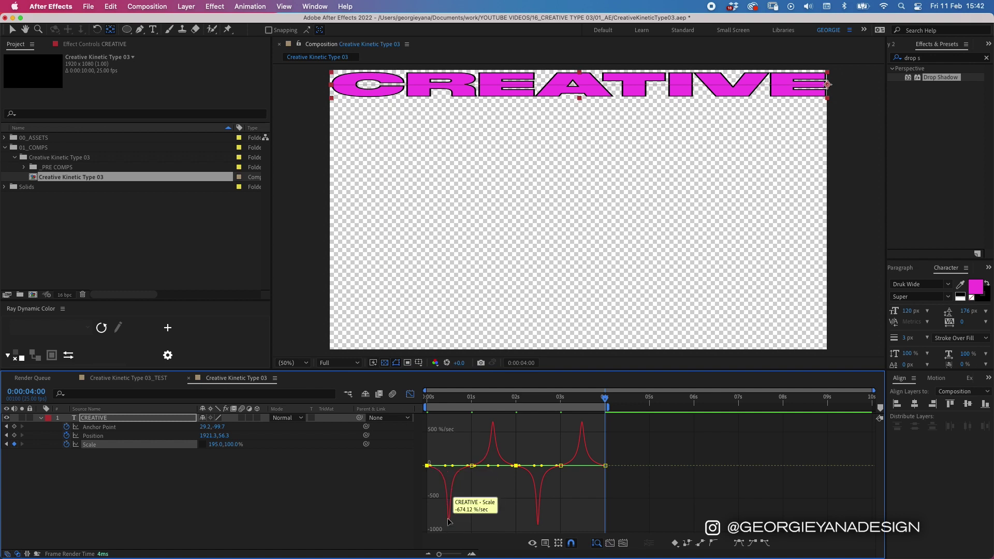
pyautogui.moveTo(493, 426)
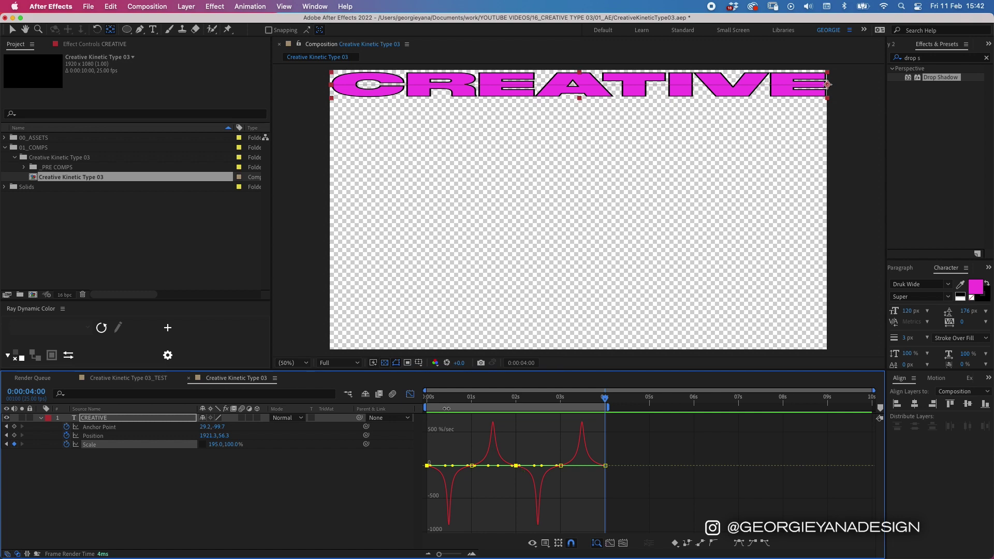
pyautogui.click(410, 394)
# Preview the animation, then duplicate CREATIVE into CREATIVE 2 and reveal its keyframes
pyautogui.press('Home')
pyautogui.click(471, 495)
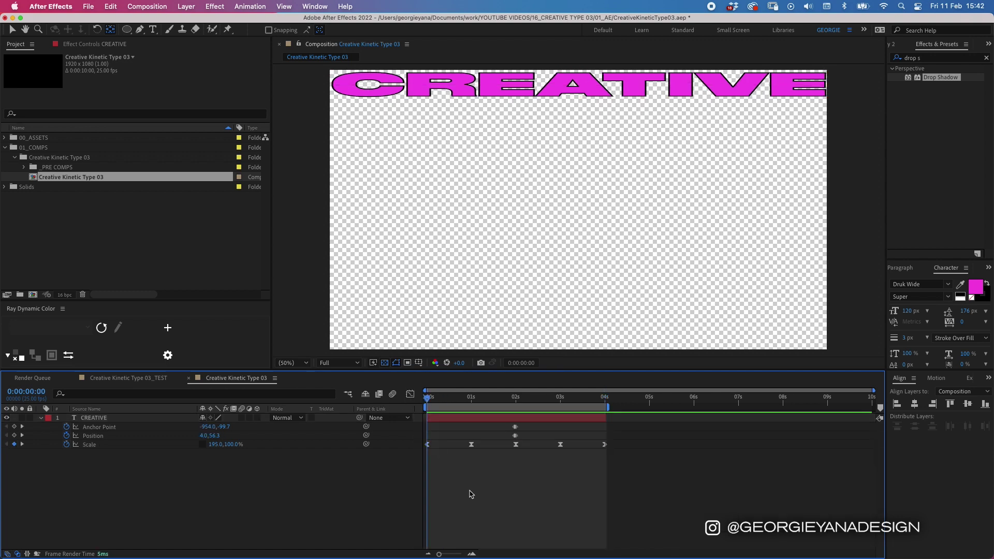
pyautogui.press('space')
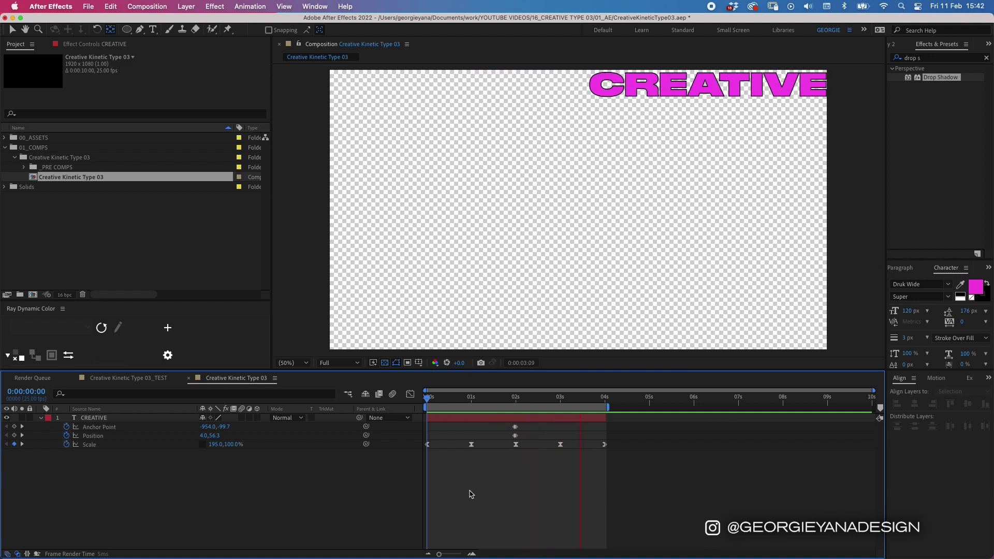
pyautogui.click(471, 397)
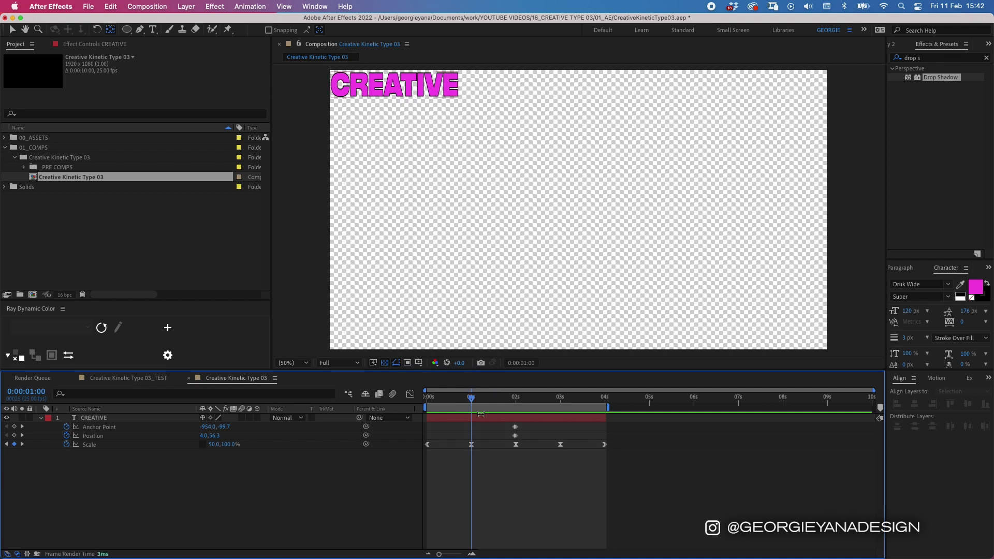
pyautogui.click(478, 421)
pyautogui.press('super+d')
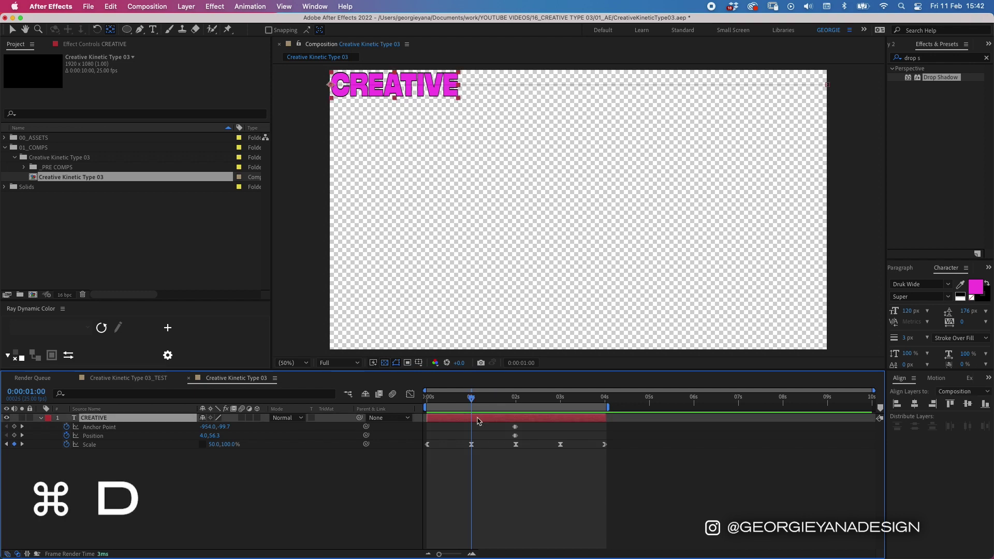
pyautogui.press('u')
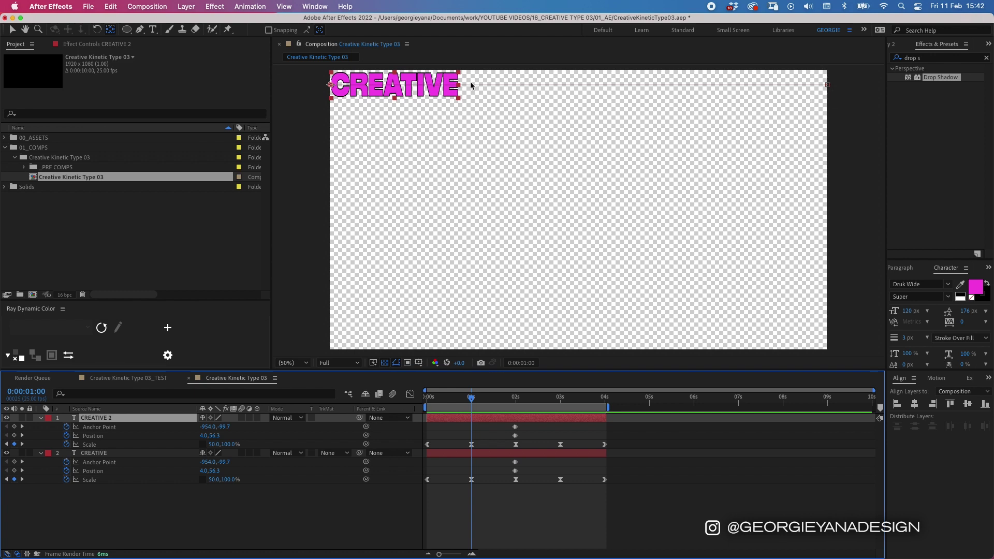
# Shift CREATIVE 2's Anchor Point and Position keyframes slightly later in time
pyautogui.moveTo(507, 426); pyautogui.dragTo(514, 440)
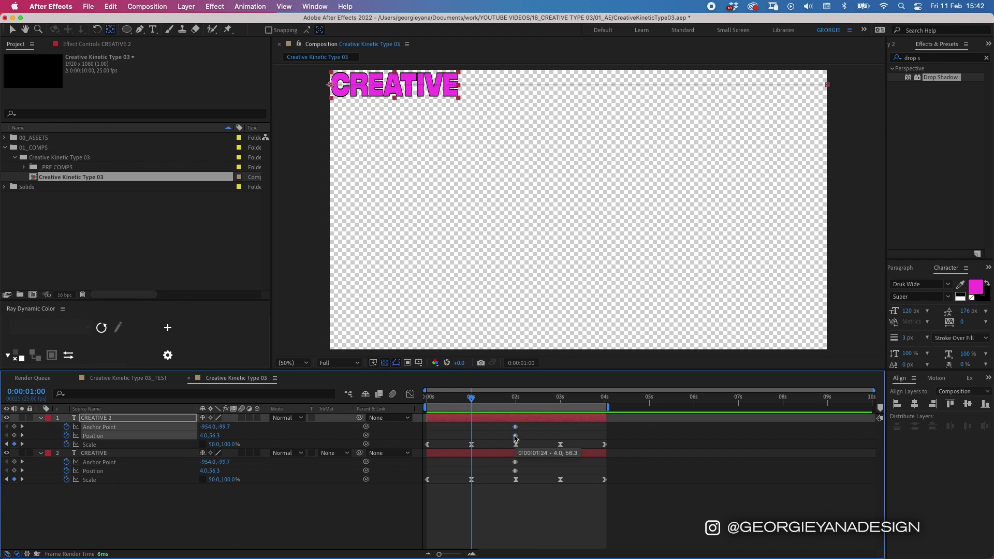
pyautogui.press('+')
pyautogui.press('+')
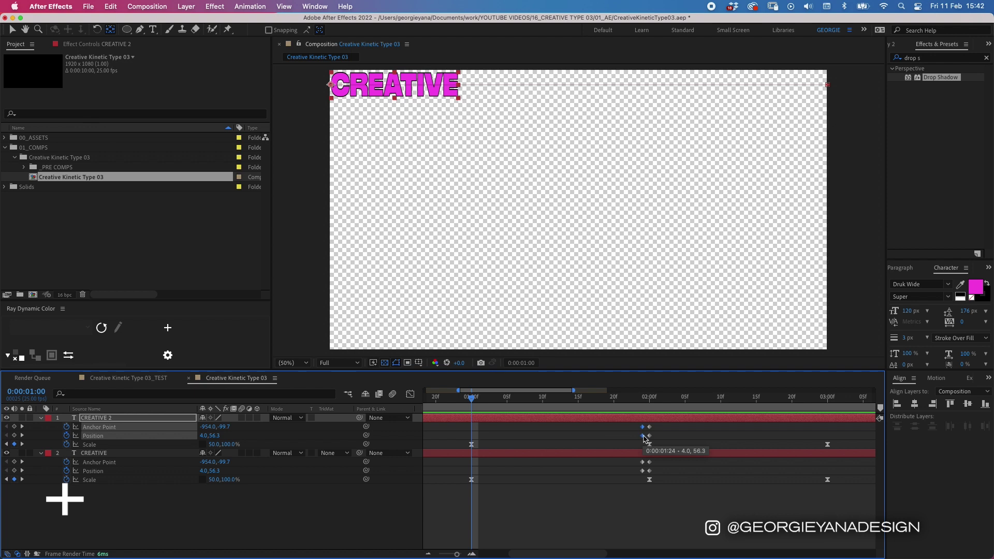
pyautogui.moveTo(646, 439)
pyautogui.mouseDown()
pyautogui.moveTo(657, 440)
pyautogui.moveTo(648, 439)
pyautogui.mouseUp()
pyautogui.click(649, 400)
pyautogui.moveTo(650, 399); pyautogui.dragTo(643, 399)
pyautogui.scroll(-3, 588, 440)
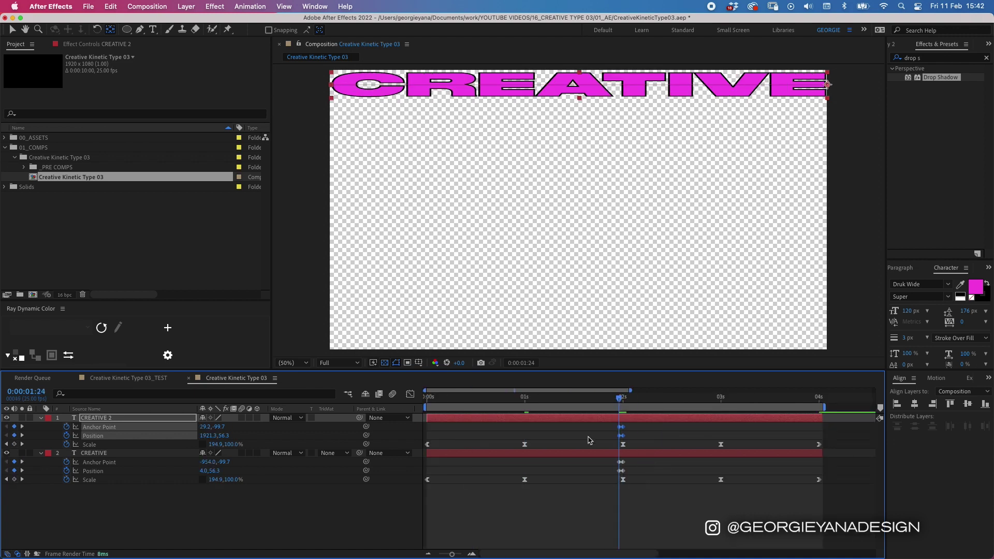
pyautogui.press('F2')
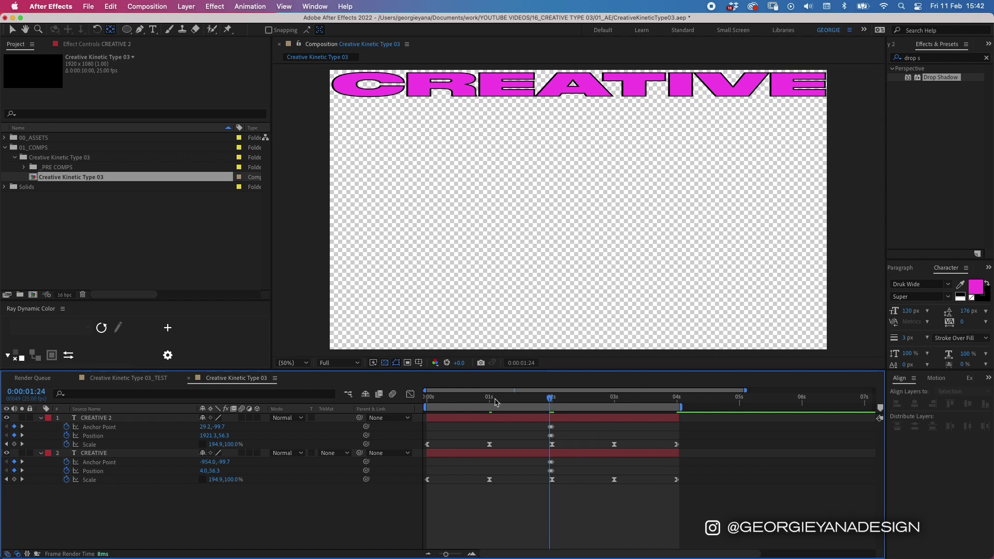
pyautogui.click(490, 400)
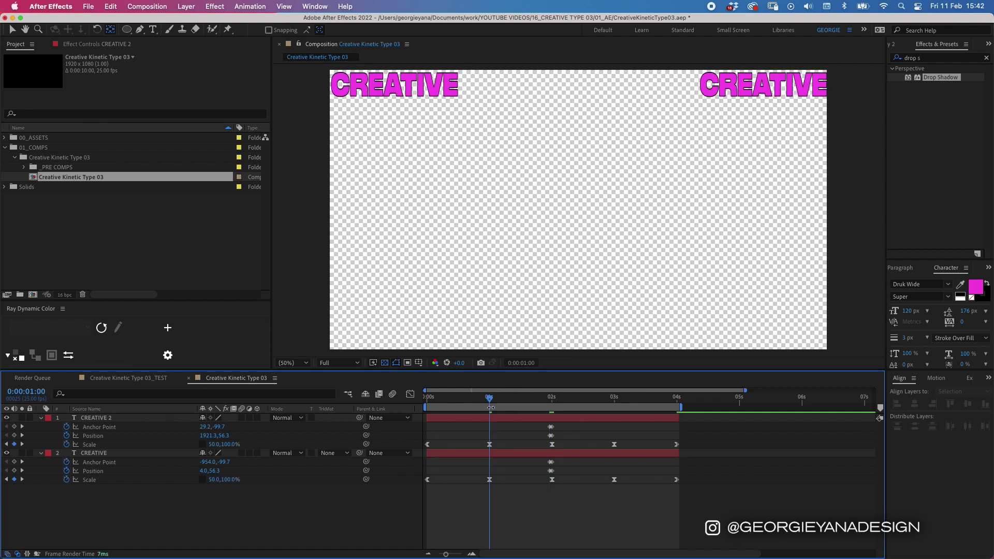
# Set CREATIVE 2's horizontal scale to 139% at 1s and 0% at 0s and 2s
pyautogui.moveTo(213, 447); pyautogui.dragTo(254, 439)
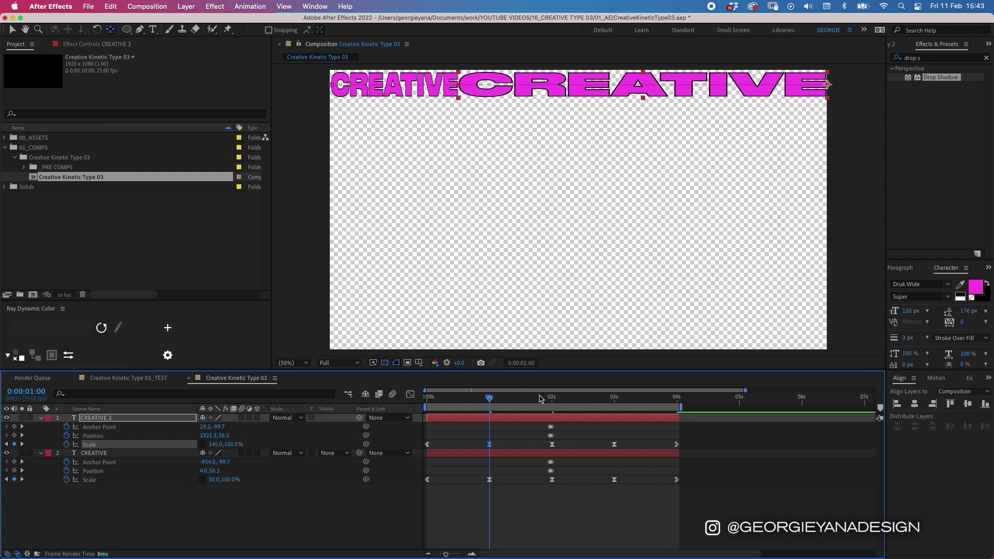
pyautogui.moveTo(449, 397); pyautogui.dragTo(413, 400)
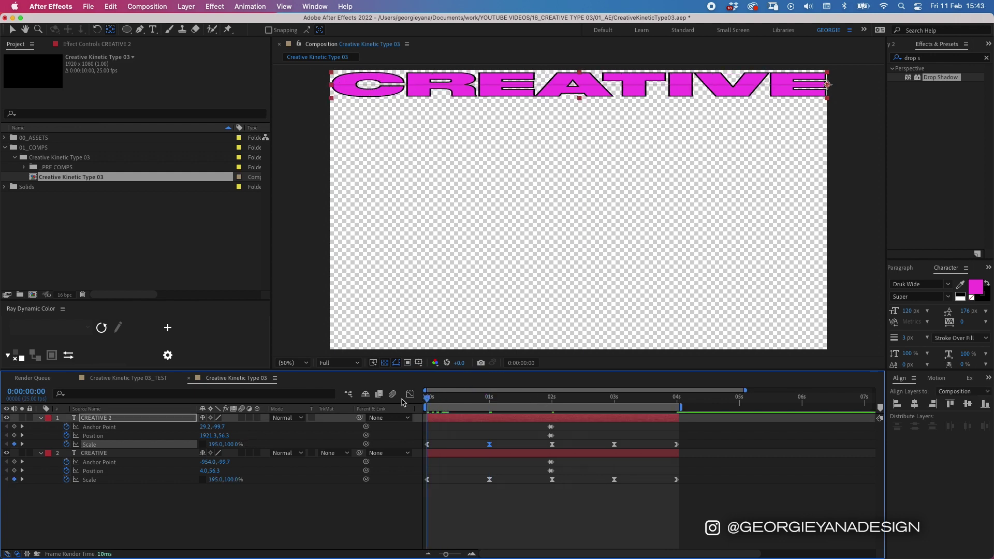
pyautogui.click(217, 445)
pyautogui.write('0')
pyautogui.press('Return')
pyautogui.click(552, 397)
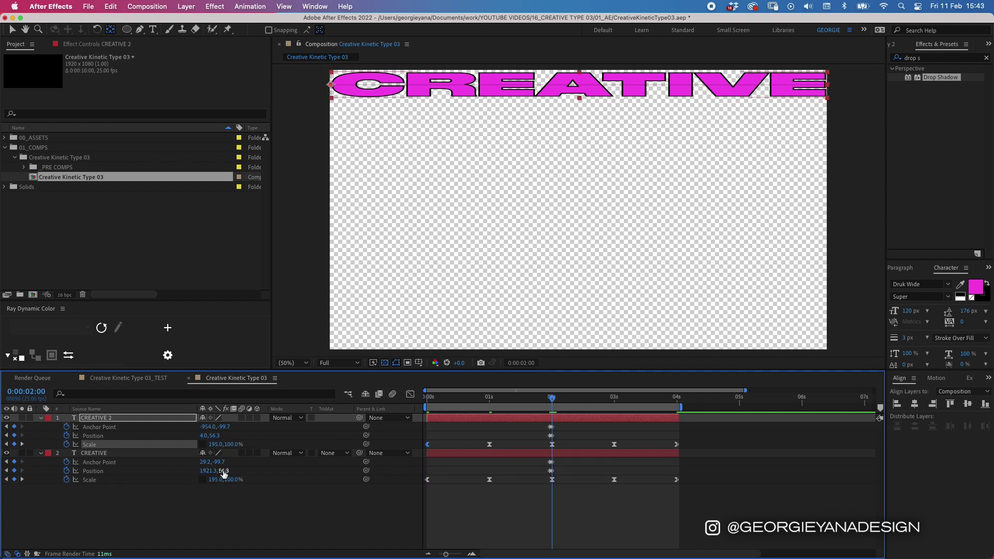
pyautogui.click(214, 445)
pyautogui.write('0')
pyautogui.press('Return')
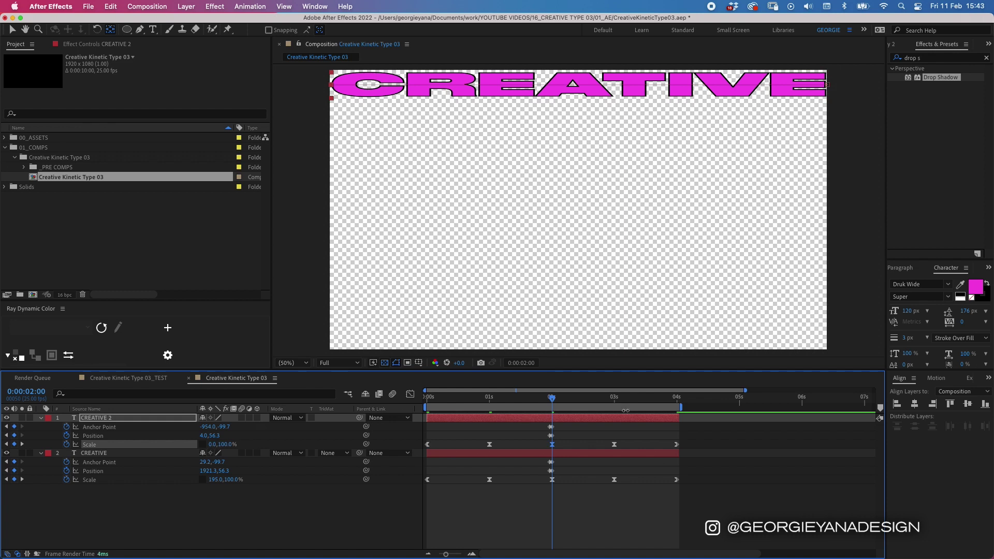
# Paste the 1s scale value at 3s and set 0% horizontal scale at 4s
pyautogui.click(614, 398)
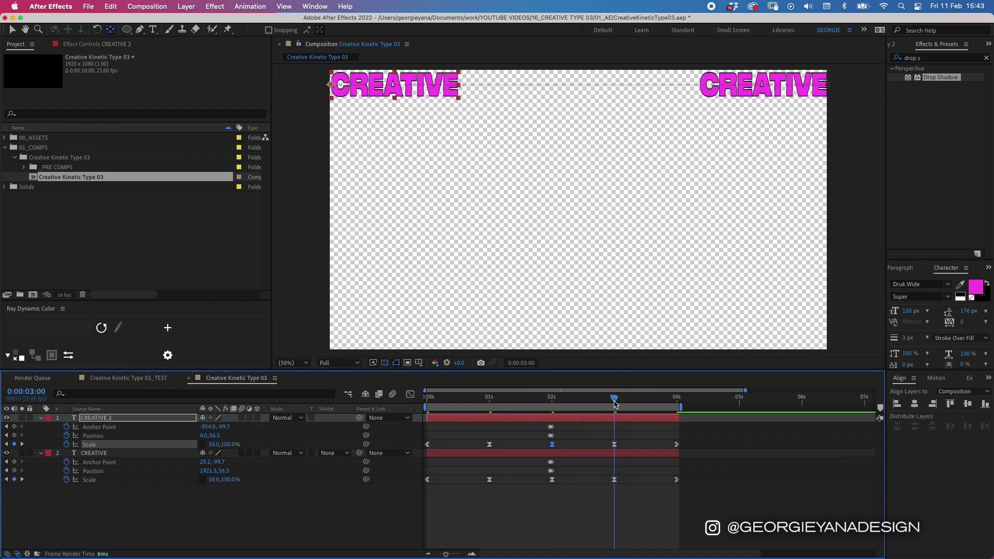
pyautogui.click(489, 444)
pyautogui.press('super+c')
pyautogui.press('super+v')
pyautogui.click(676, 398)
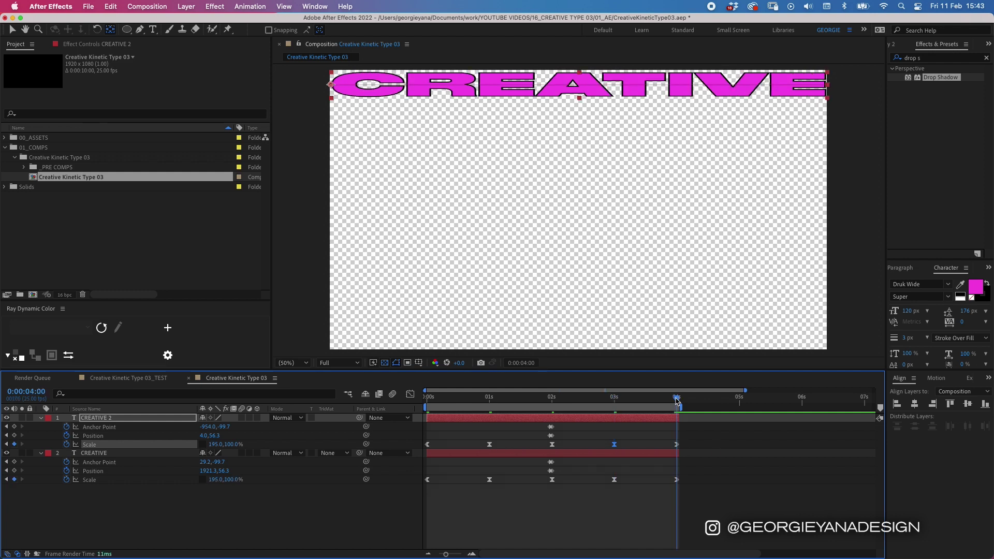
pyautogui.click(213, 445)
pyautogui.write('0')
pyautogui.press('Return')
# Preview both words animating from the start, then select both CREATIVE layers
pyautogui.press('Home')
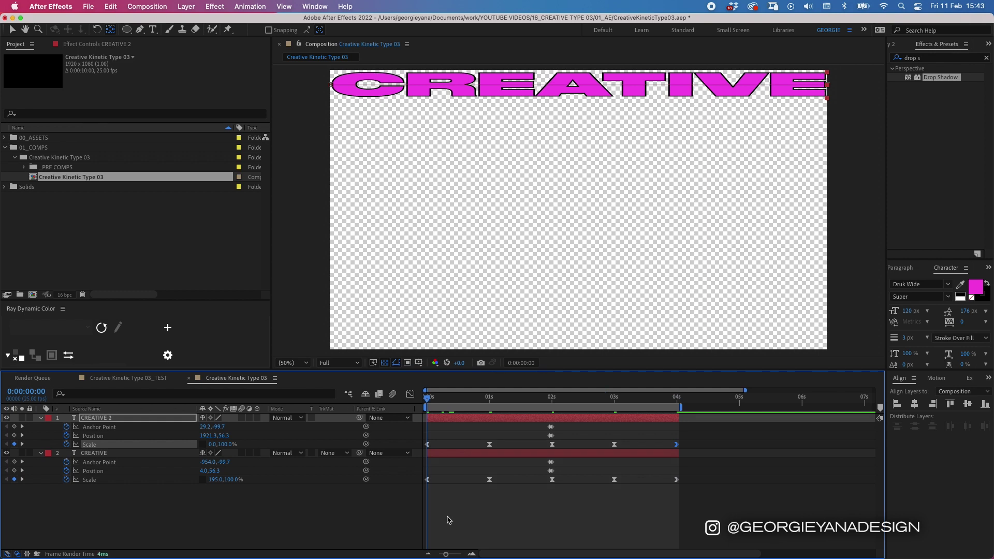
pyautogui.click(448, 520)
pyautogui.press('space')
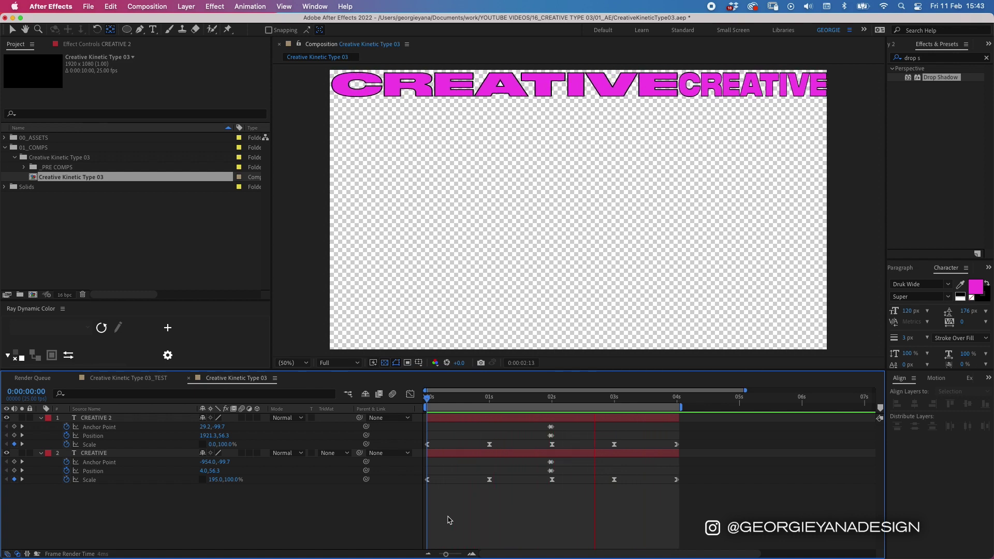
pyautogui.press('space')
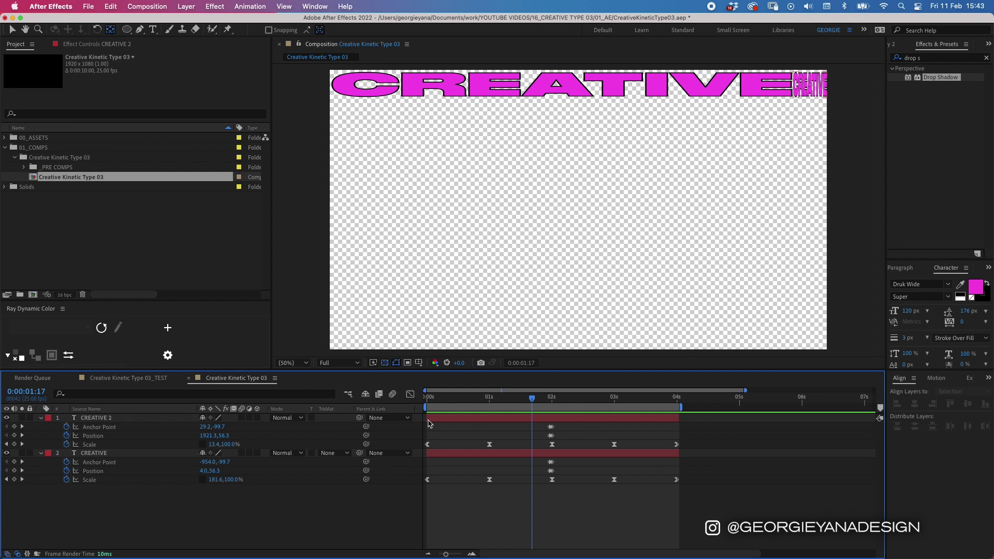
pyautogui.click(448, 419)
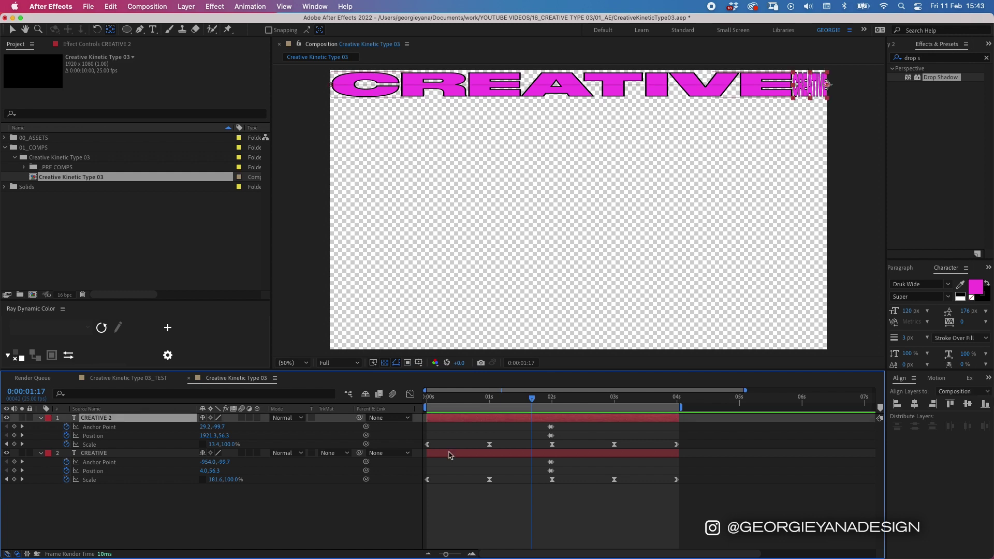
pyautogui.keyDown('shift'); pyautogui.click(449, 455); pyautogui.keyUp('shift')
# Pre-compose both CREATIVE layers into a new composition named TYPE_ANI_01
pyautogui.press('super+shift+c')
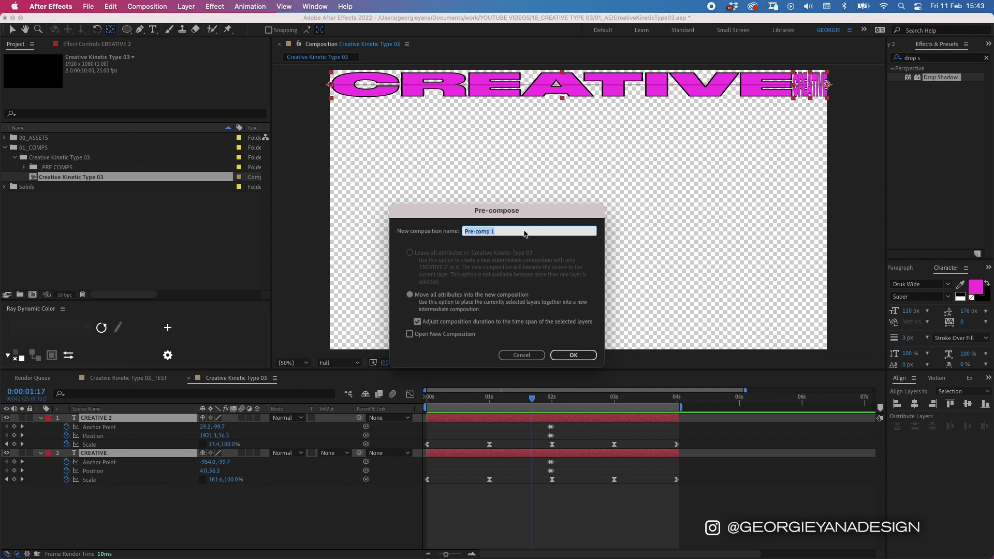
pyautogui.write('TYPE_ANI_01')
pyautogui.press('Return')
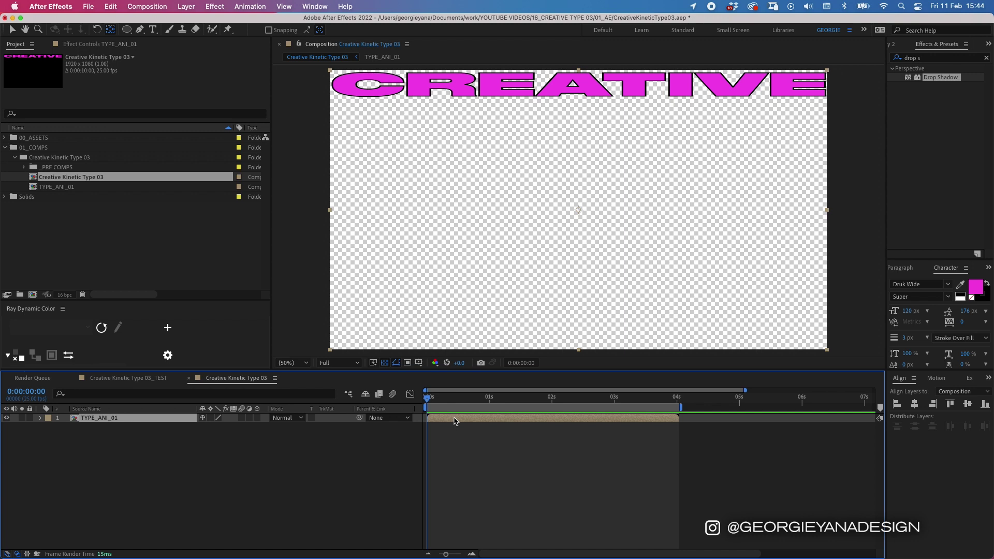
# Enable Time Remap on TYPE_ANI_01 and set its last keyframe to 0:00:04:00
pyautogui.rightClick(455, 420)
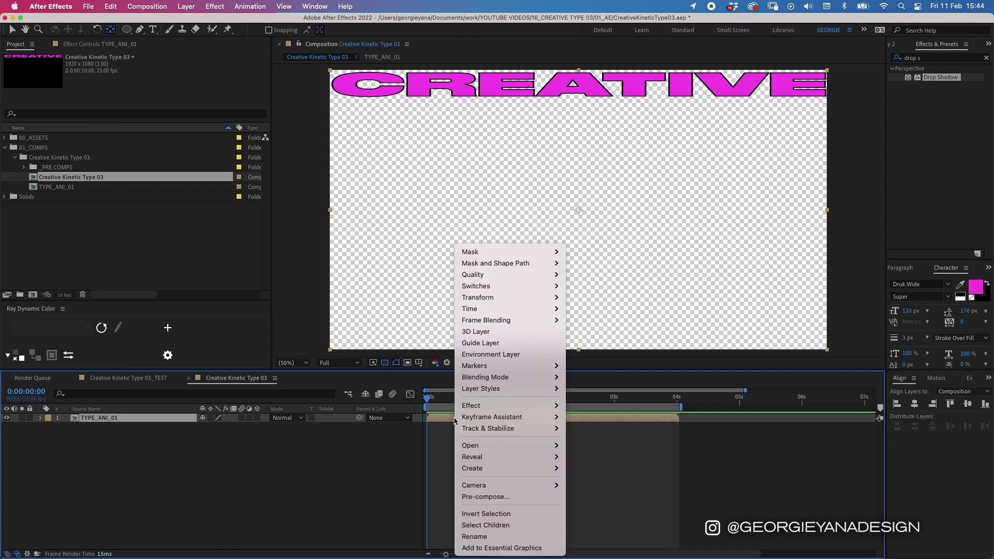
pyautogui.moveTo(538, 309)
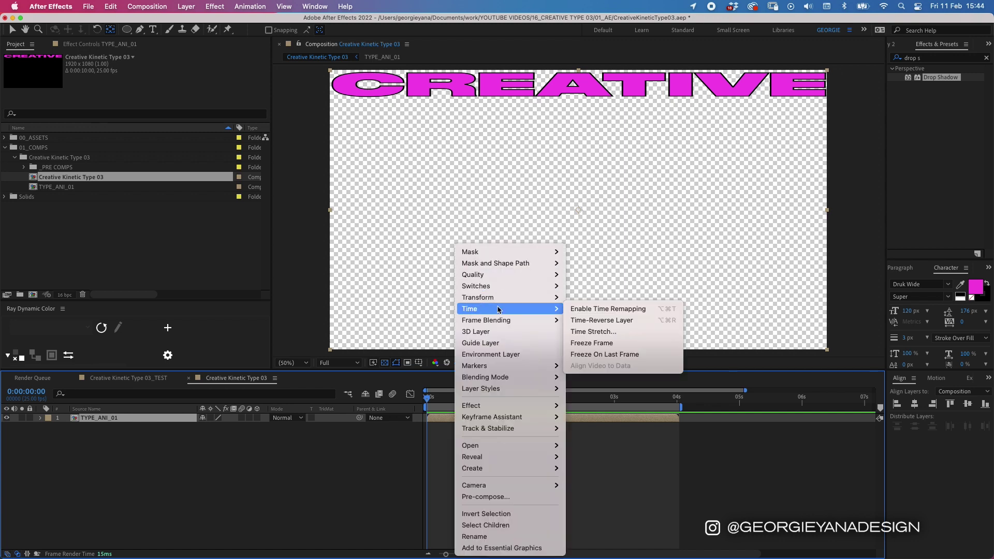
pyautogui.click(595, 310)
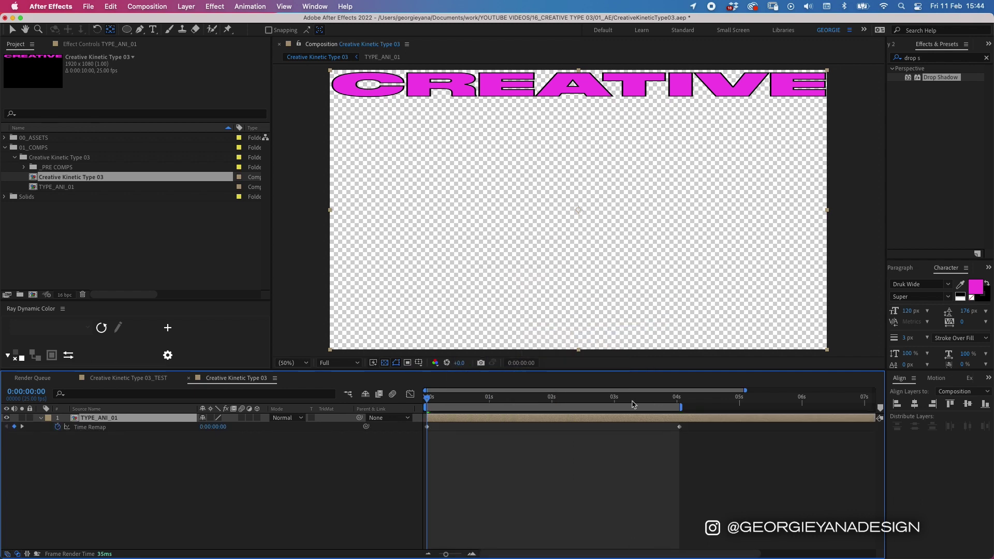
pyautogui.press('space')
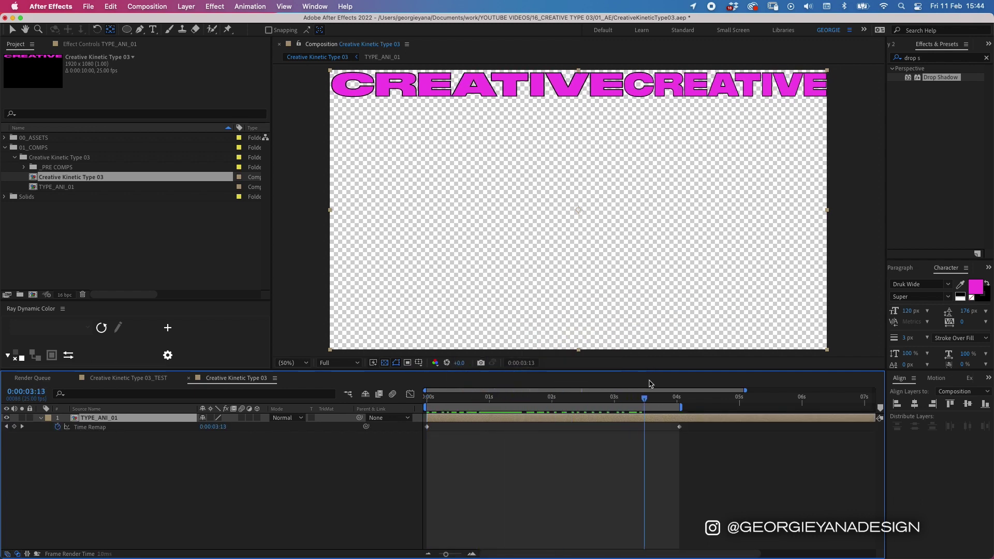
pyautogui.click(680, 389)
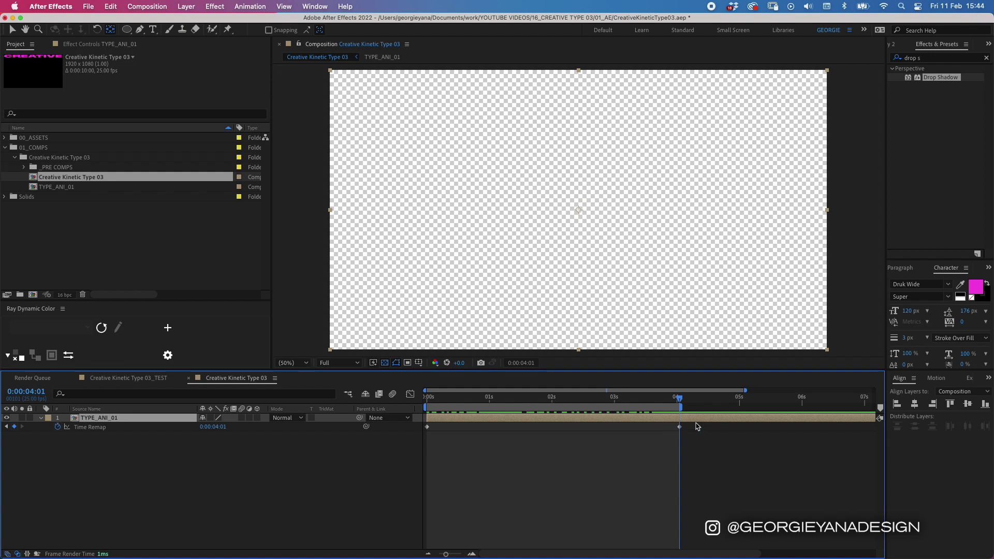
pyautogui.press(';')
pyautogui.click(218, 426)
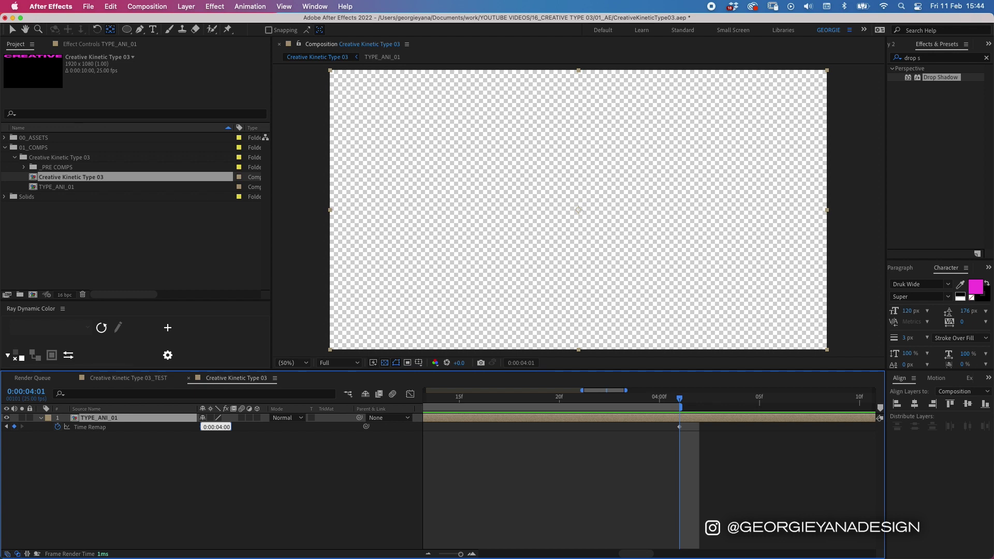
pyautogui.press('Return')
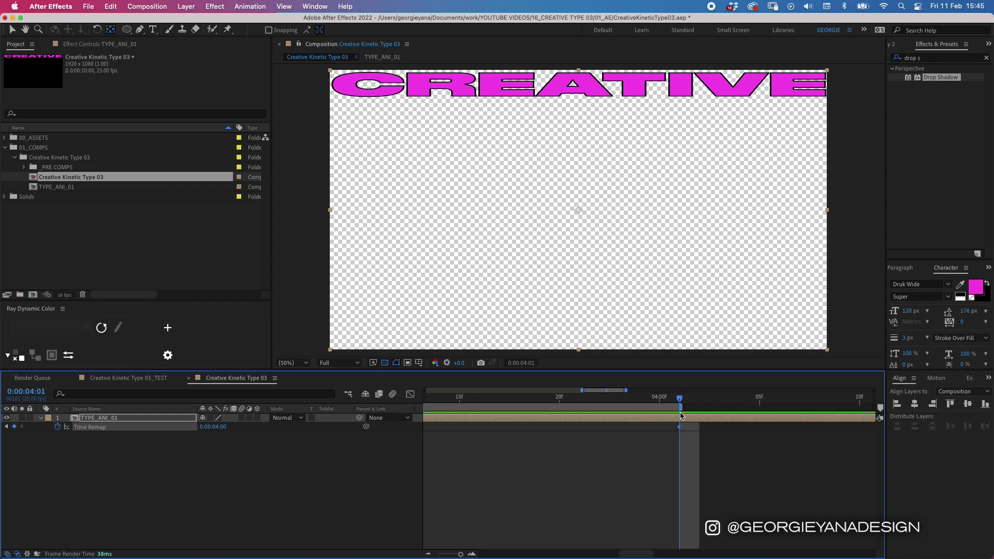
# Add a loopOut("cycle") expression to Time Remap and scrub past 4s to verify the loop
pyautogui.press('-')
pyautogui.press('-')
pyautogui.press('-')
pyautogui.press('-')
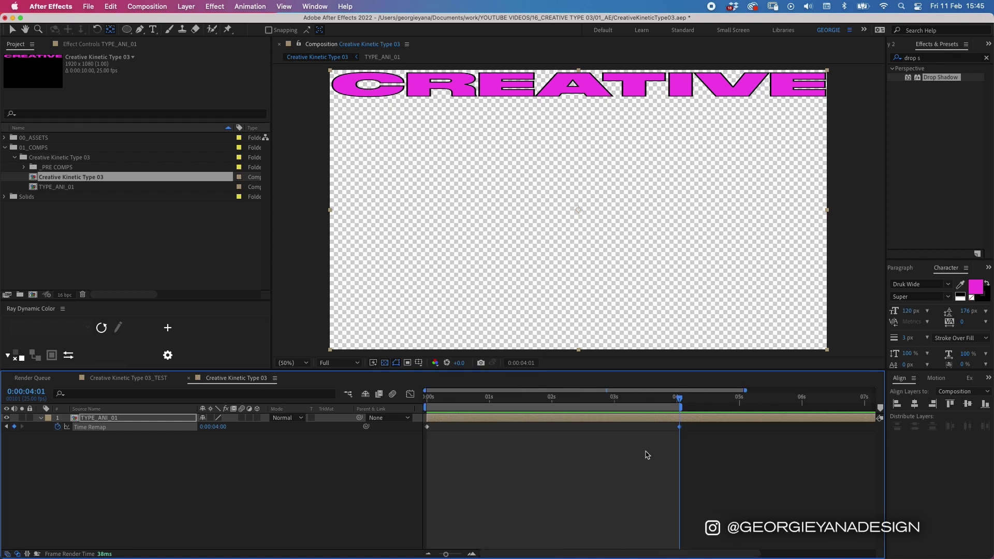
pyautogui.keyDown('alt'); pyautogui.click(57, 426); pyautogui.keyUp('alt')
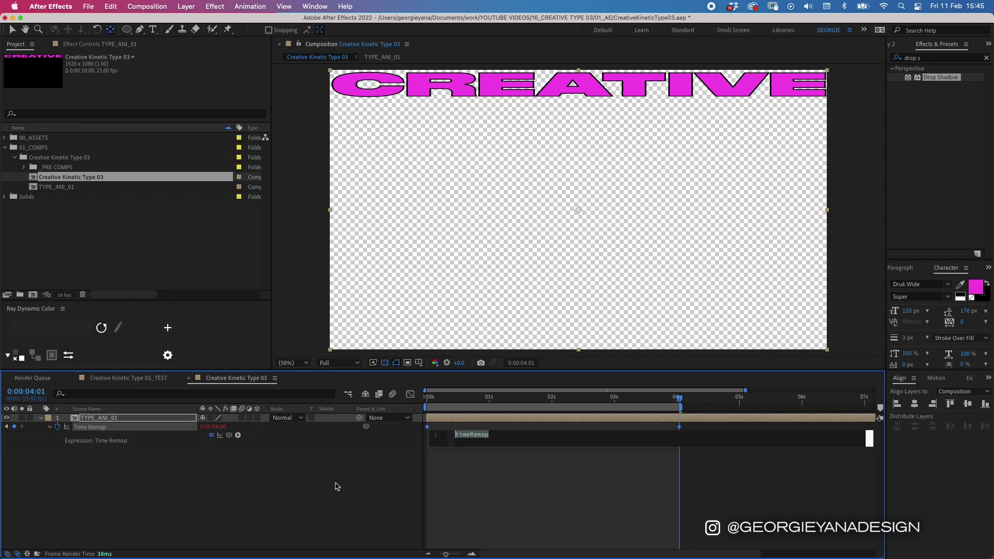
pyautogui.write('loop')
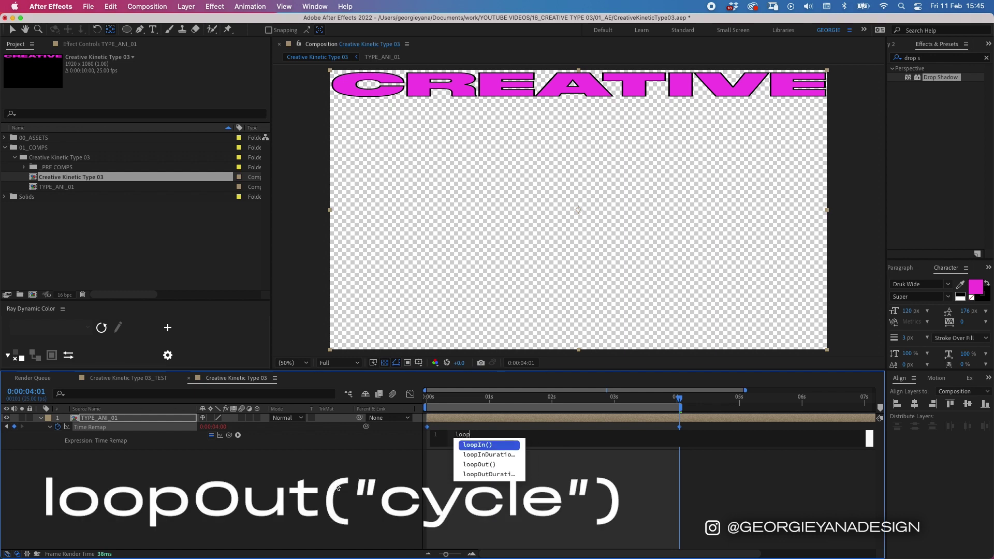
pyautogui.press('Down')
pyautogui.press('Down')
pyautogui.press('Return')
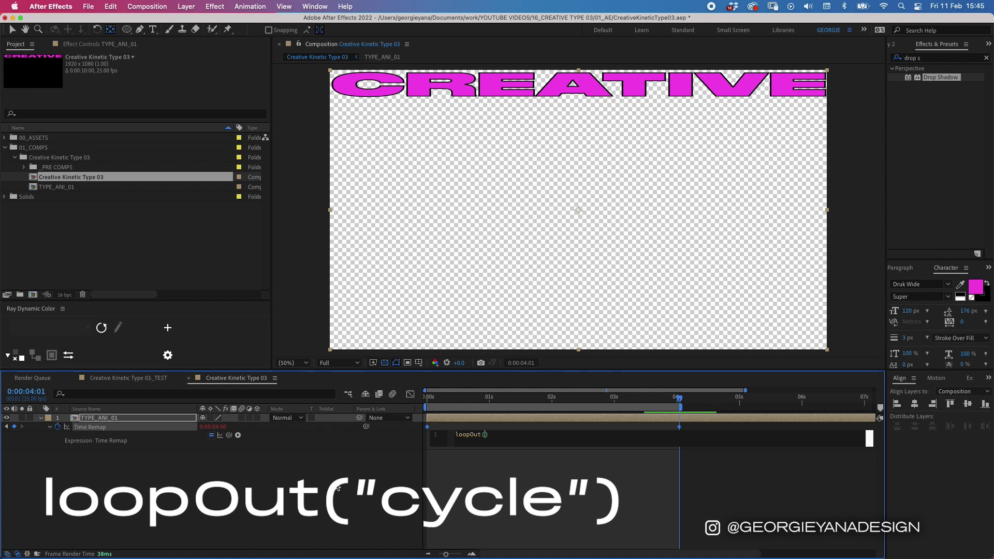
pyautogui.write('"')
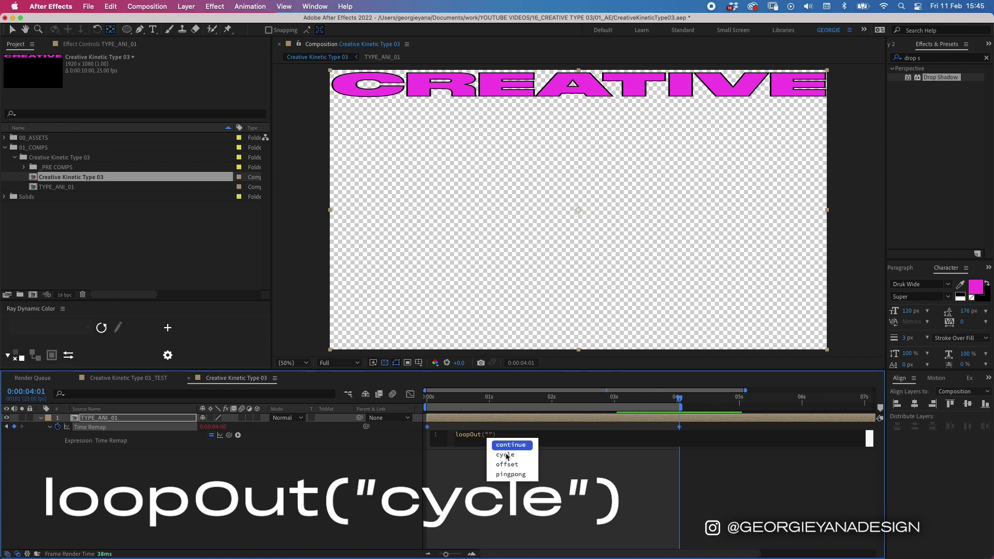
pyautogui.press('Down')
pyautogui.press('Return')
pyautogui.click(682, 399)
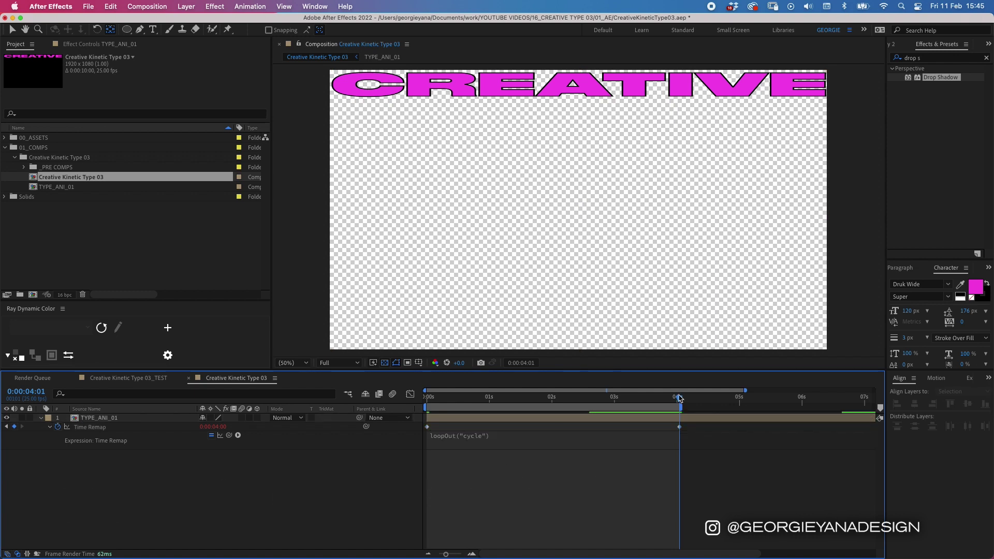
pyautogui.moveTo(680, 398); pyautogui.dragTo(426, 396)
pyautogui.click(458, 421)
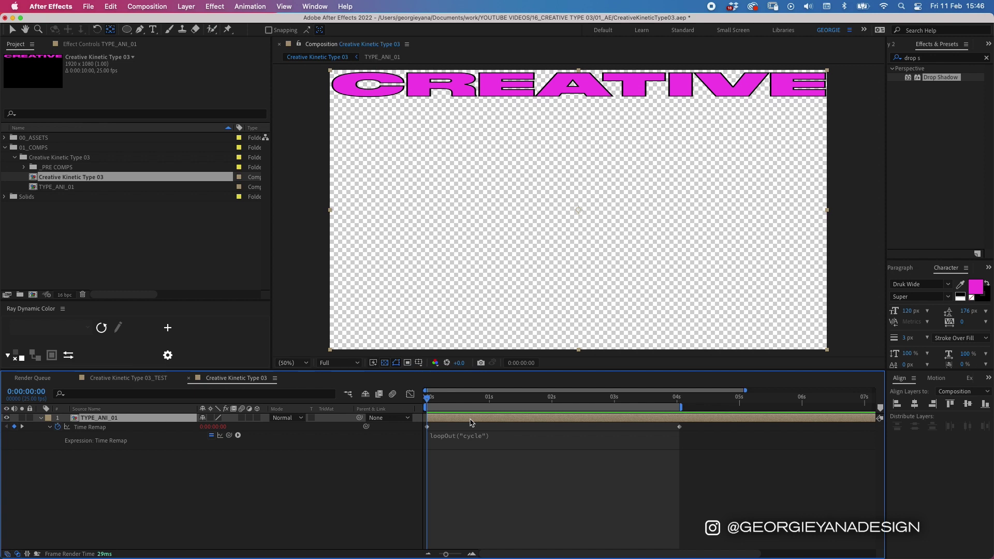
# Duplicate TYPE_ANI_01, move the copy below the original, offset it one frame later, and preview
pyautogui.hotkey('ctrl', 'd')
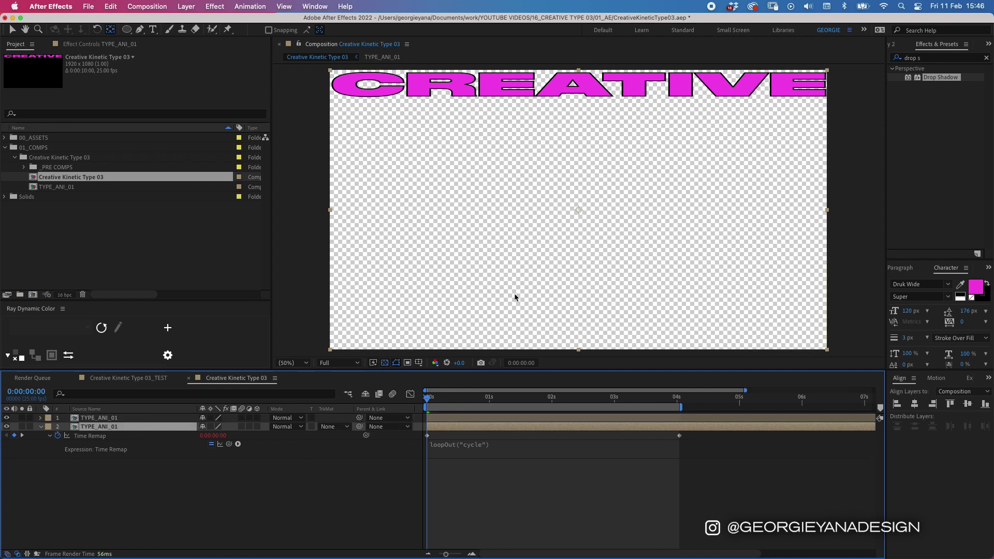
pyautogui.press('v')
pyautogui.moveTo(564, 94); pyautogui.dragTo(564, 105)
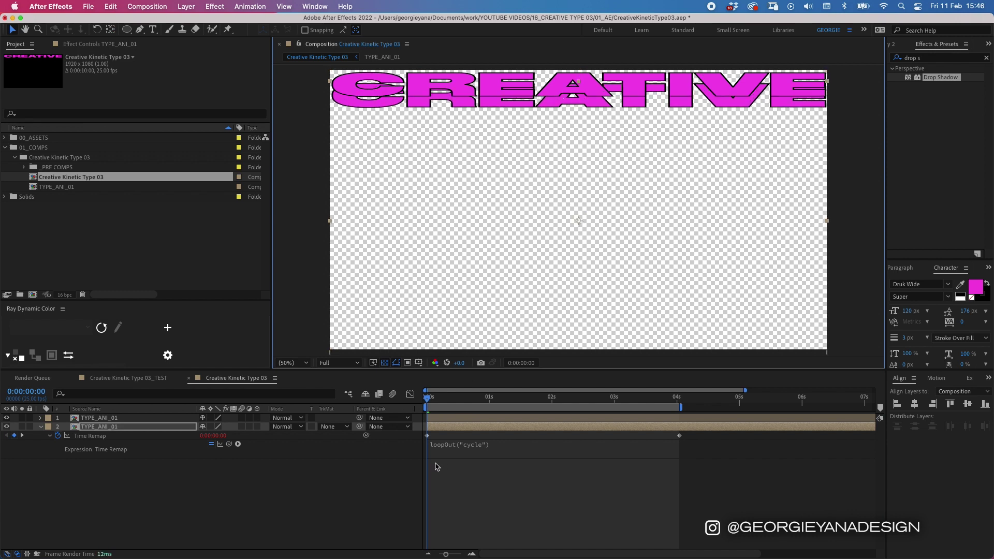
pyautogui.click(439, 430)
pyautogui.moveTo(440, 429); pyautogui.dragTo(430, 400)
pyautogui.click(450, 538)
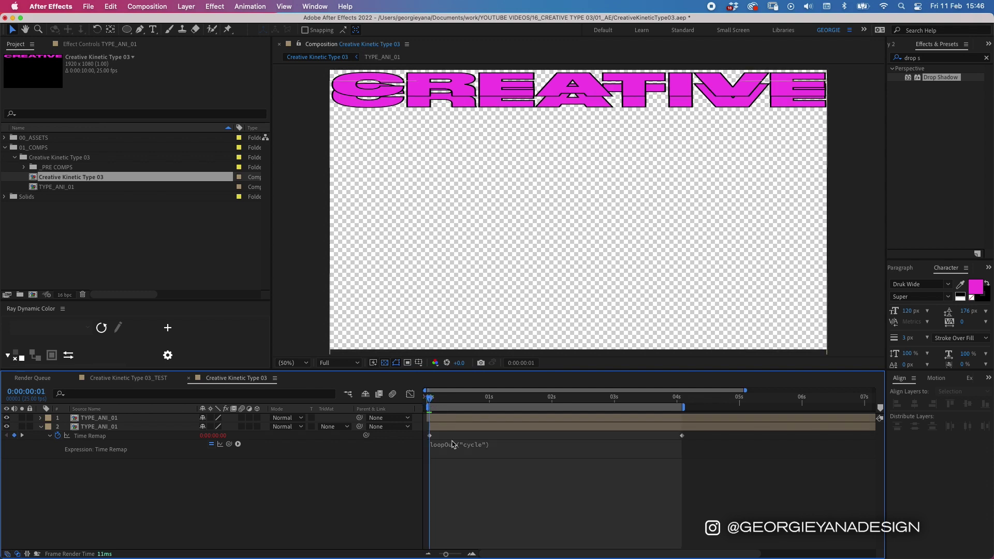
pyautogui.press('space')
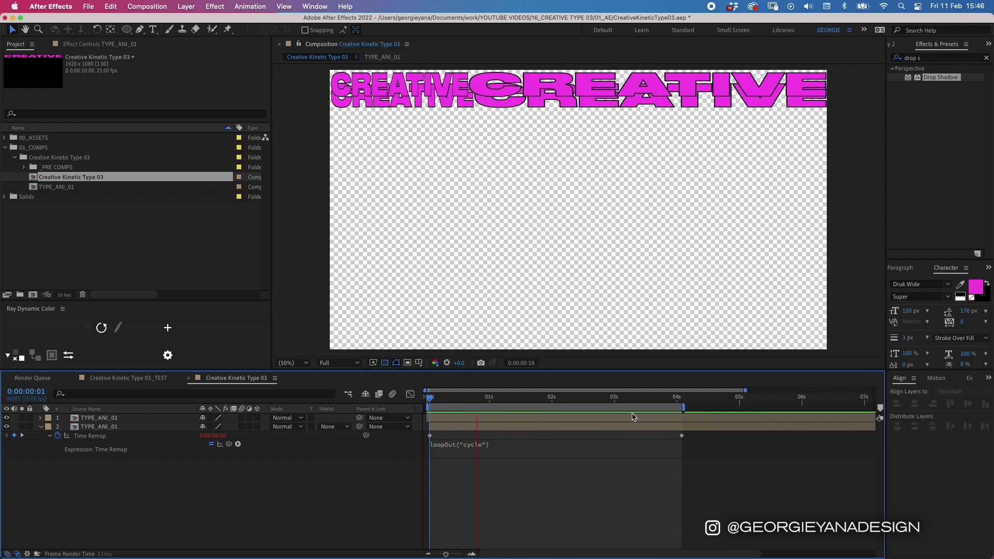
pyautogui.press('space')
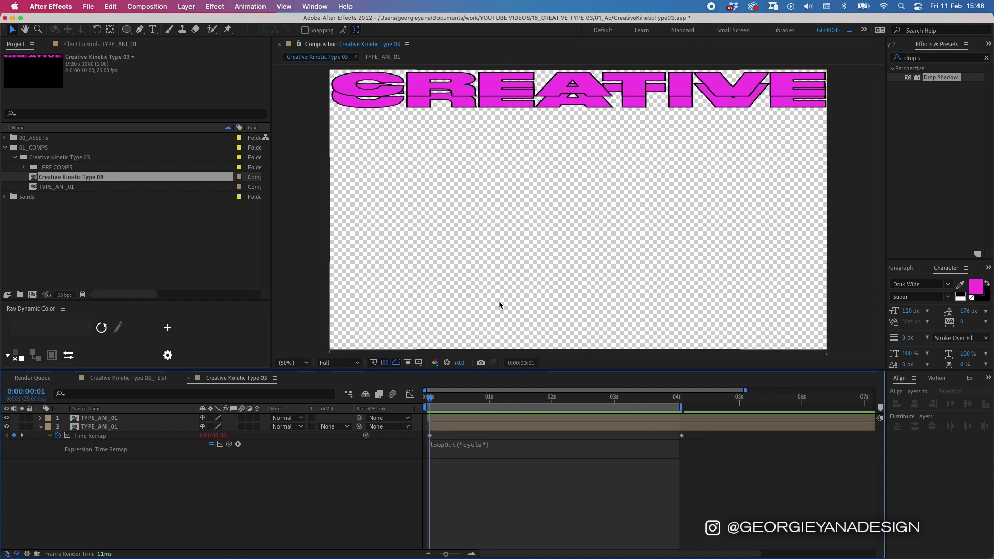
# Repeatedly duplicate and stagger the copies one frame apart until there are 25 layers
pyautogui.click(462, 420)
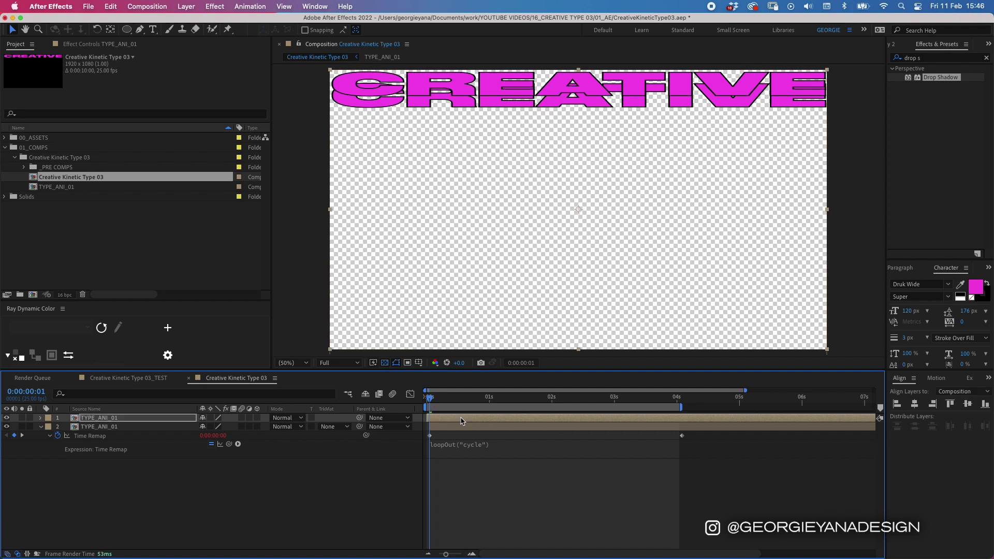
pyautogui.keyDown('shift'); pyautogui.click(462, 427); pyautogui.keyUp('shift')
pyautogui.press('super+d')
pyautogui.press('super+shift+bracketleft')
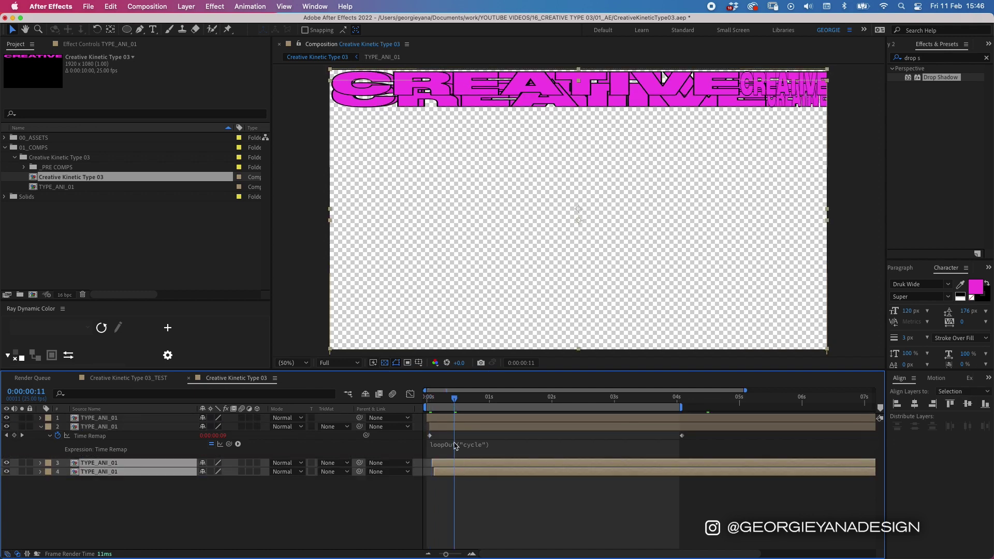
pyautogui.press('super+d')
pyautogui.press('super+shift+bracketleft')
pyautogui.hotkey('alt', 'pagedown')
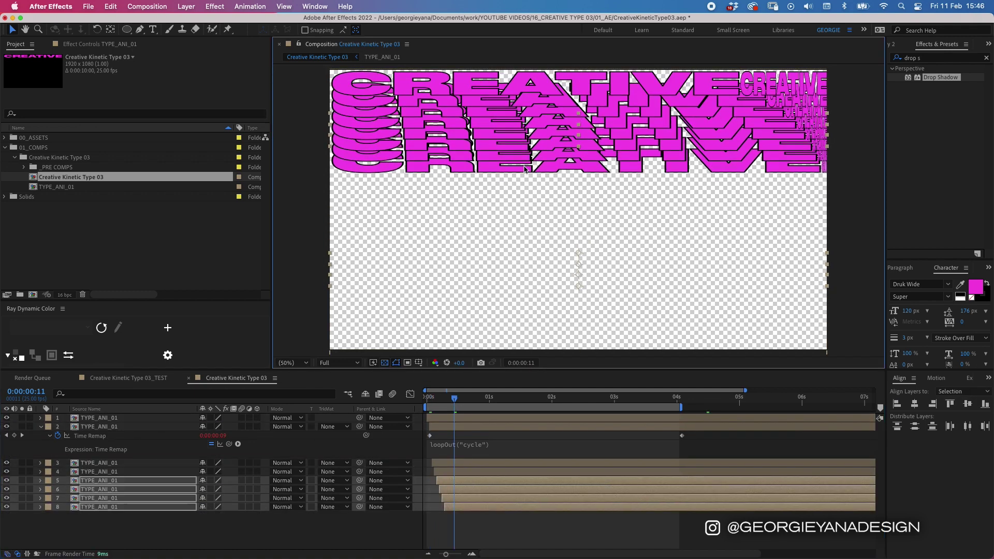
pyautogui.press('super+a')
pyautogui.press('super+d')
pyautogui.press('super+shift+bracketleft')
pyautogui.hotkey('alt', 'pagedown')
pyautogui.hotkey('alt', 'pagedown')
pyautogui.hotkey('alt', 'pagedown')
pyautogui.hotkey('alt', 'pagedown')
pyautogui.hotkey('alt', 'pagedown')
pyautogui.hotkey('alt', 'pagedown')
pyautogui.hotkey('alt', 'pagedown')
pyautogui.hotkey('alt', 'pagedown')
pyautogui.click(487, 398)
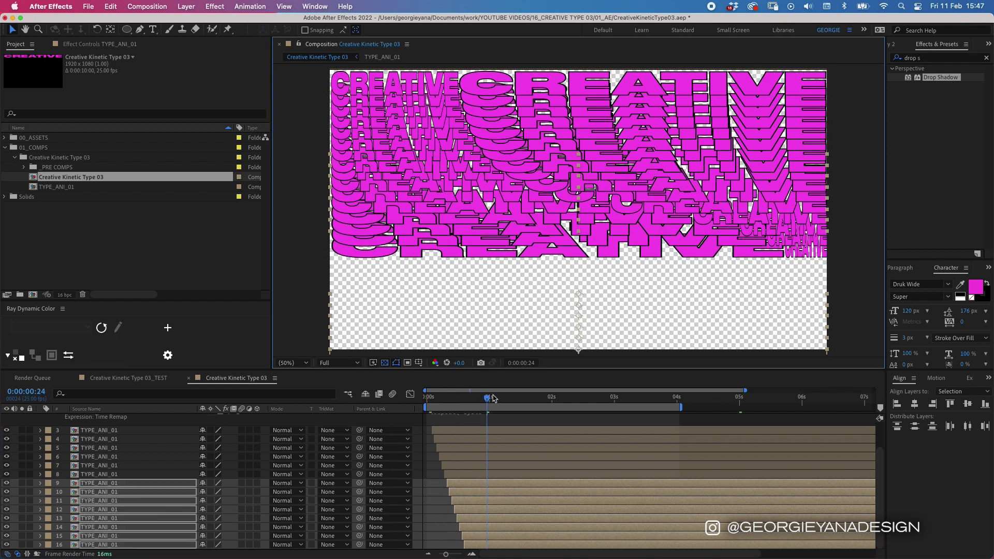
pyautogui.press('super+d')
pyautogui.press('super+shift+bracketleft')
pyautogui.hotkey('alt', 'pagedown')
pyautogui.hotkey('alt', 'pagedown')
pyautogui.hotkey('alt', 'pagedown')
pyautogui.hotkey('alt', 'pagedown')
pyautogui.hotkey('alt', 'pagedown')
pyautogui.hotkey('alt', 'pagedown')
pyautogui.hotkey('alt', 'pagedown')
pyautogui.hotkey('alt', 'pagedown')
pyautogui.click(467, 541)
pyautogui.click(484, 544)
pyautogui.press('super+d')
pyautogui.press('super+shift+bracketleft')
pyautogui.hotkey('alt', 'pagedown')
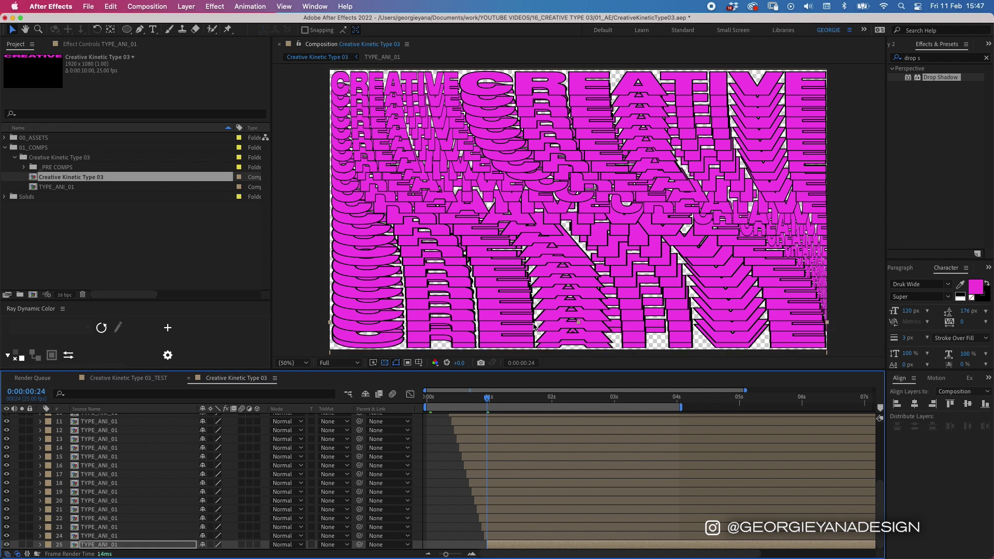
# Check layer 2's timing, then preview the stacked copies from the start of the composition
pyautogui.scroll(5, 486, 465)
pyautogui.click(489, 427)
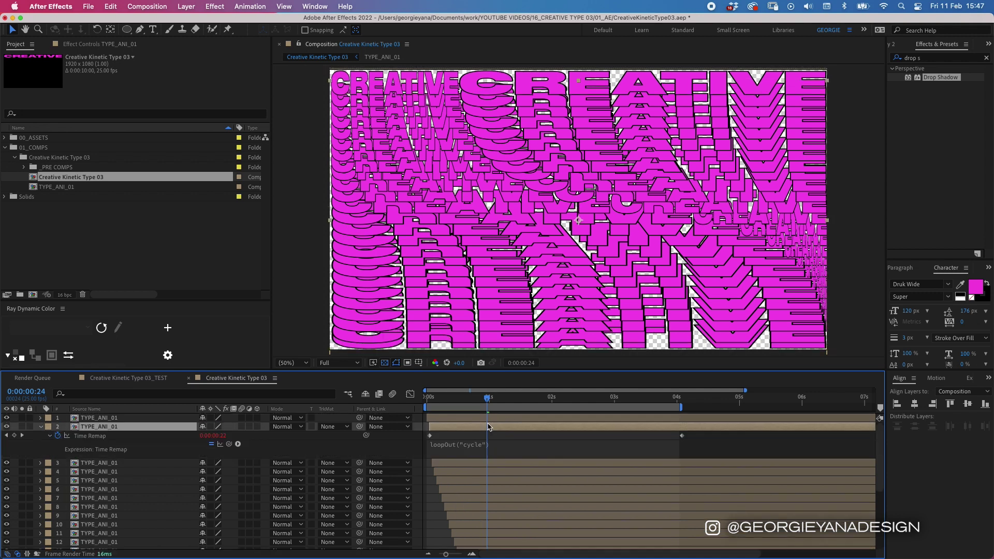
pyautogui.press('u')
pyautogui.click(490, 419)
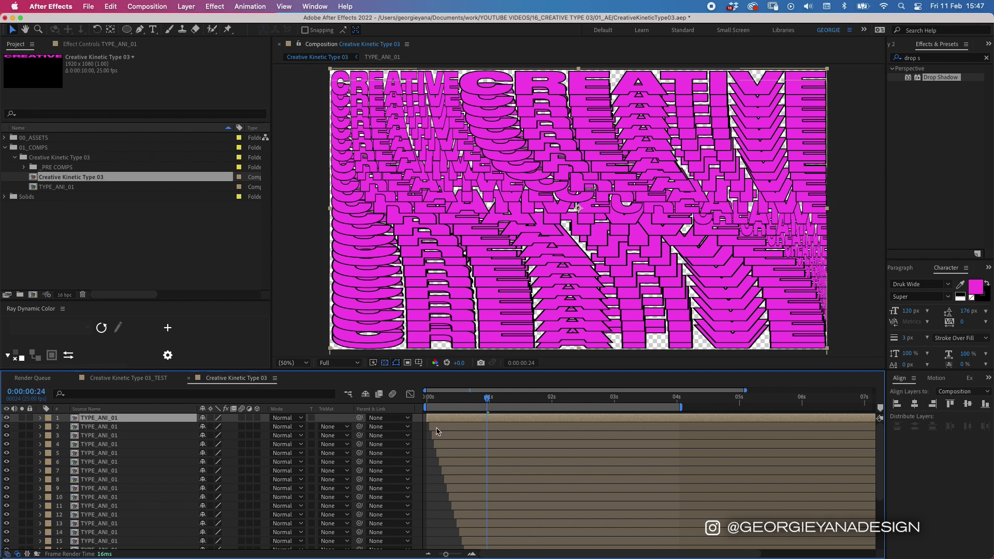
pyautogui.press('Home')
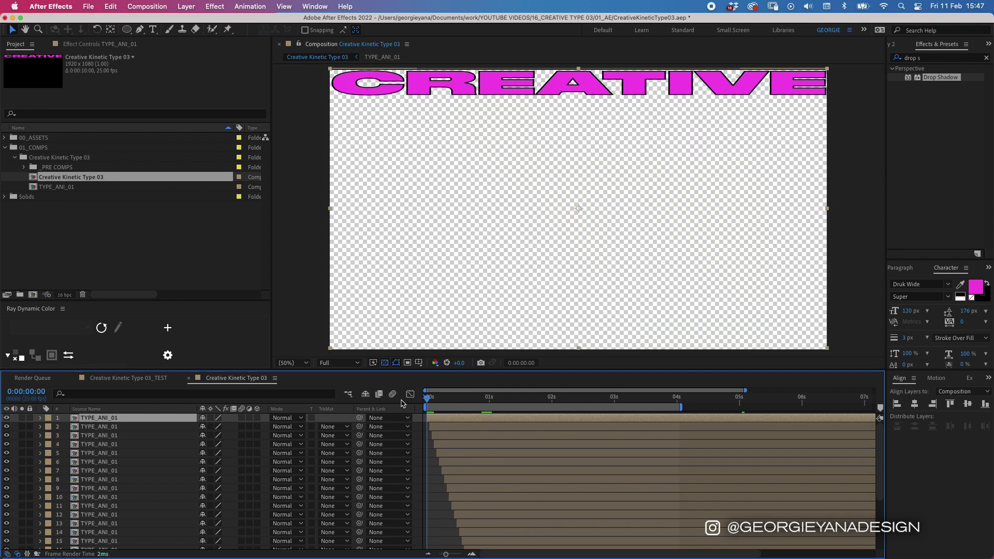
pyautogui.press('space')
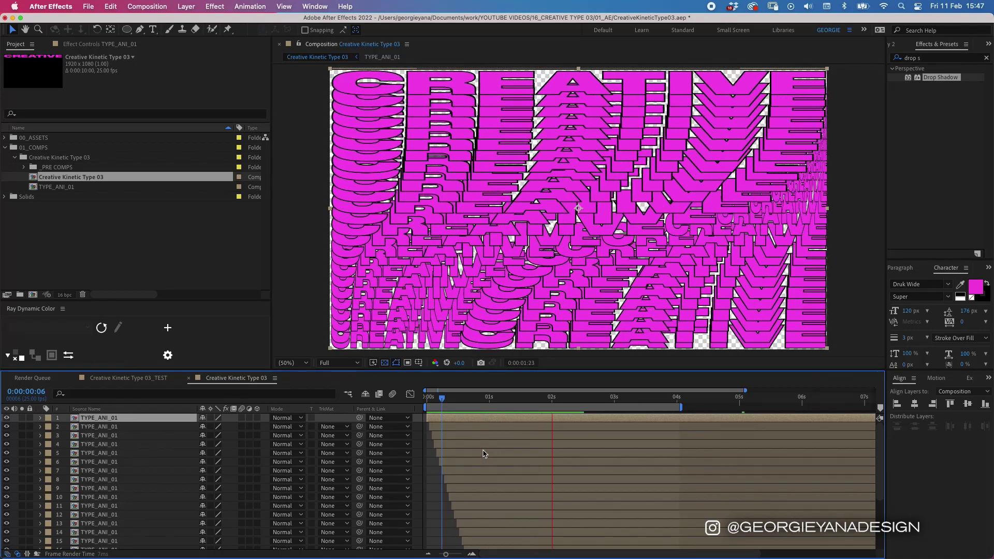
pyautogui.click(428, 401)
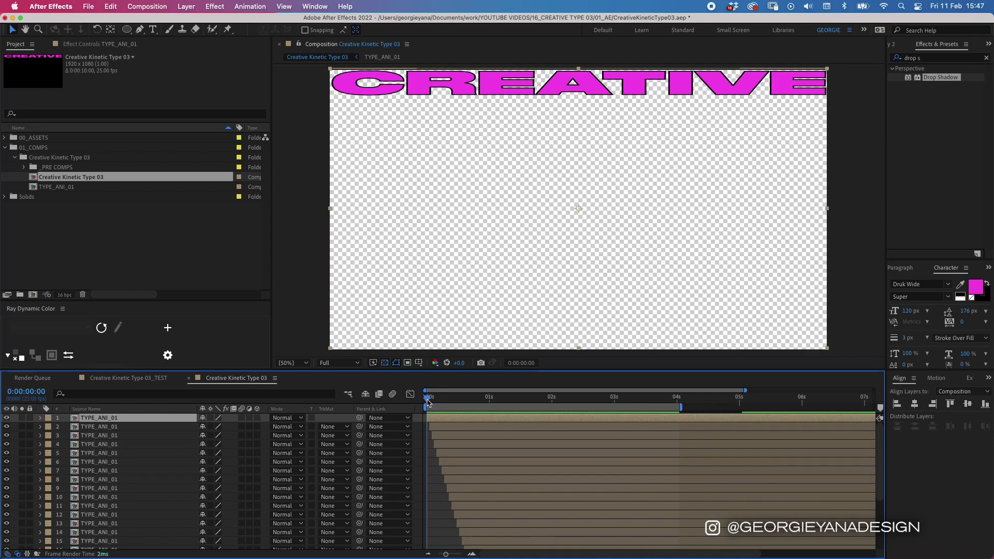
# Select all 25 staggered layers, slide them earlier to start before 0 s, and preview
pyautogui.moveTo(427, 402); pyautogui.dragTo(467, 405)
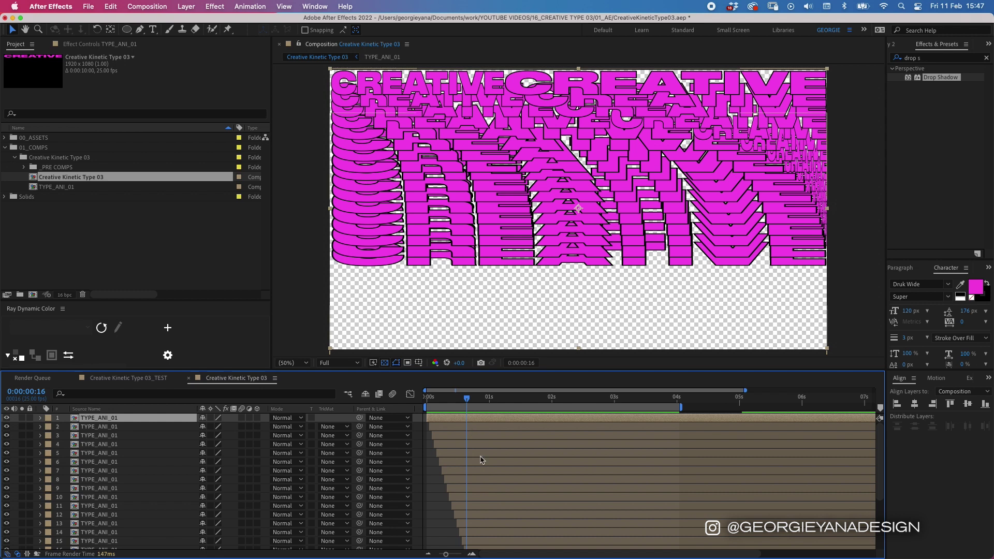
pyautogui.scroll(-3, 492, 463)
pyautogui.press('space')
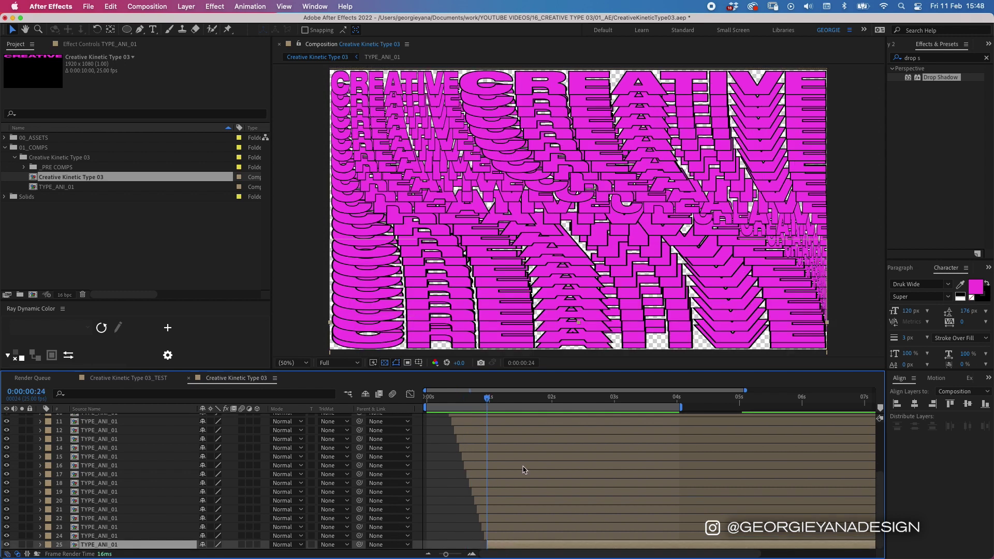
pyautogui.scroll(3, 525, 470)
pyautogui.press('super+a')
pyautogui.scroll(-3, 527, 475)
pyautogui.press('Home')
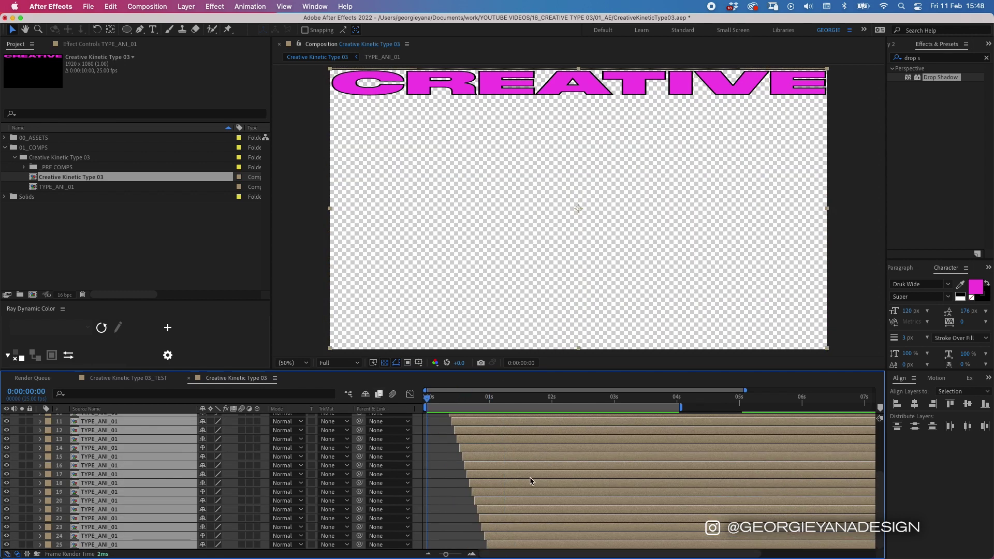
pyautogui.moveTo(515, 544); pyautogui.dragTo(458, 540)
pyautogui.press('space')
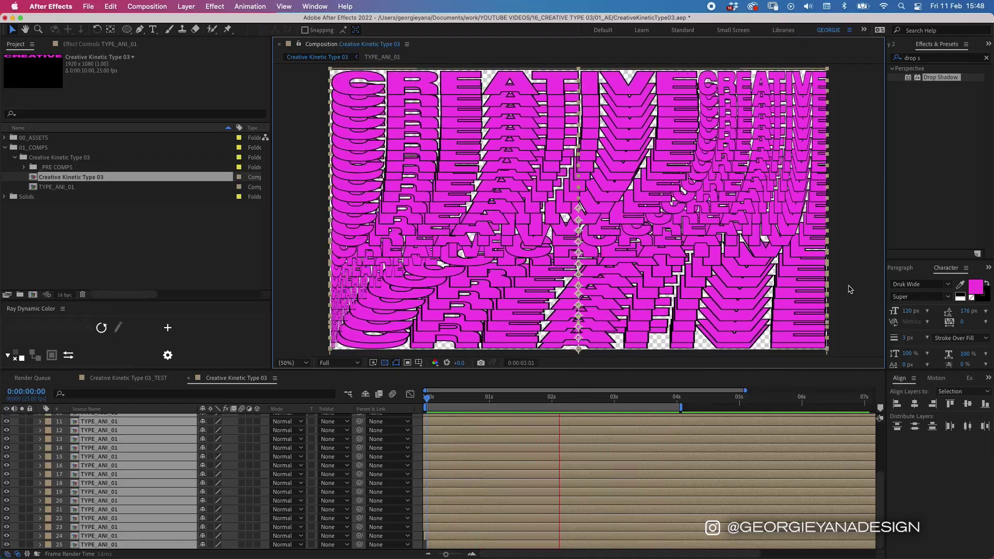
pyautogui.click(453, 532)
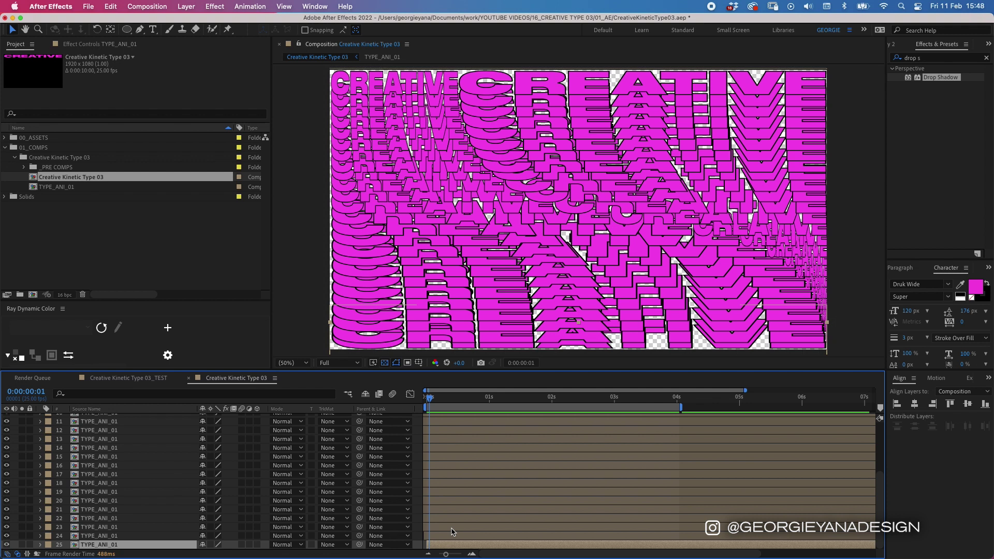
# Select the odd-numbered word layers 1 through 23
pyautogui.keyDown('super'); pyautogui.click(451, 527); pyautogui.keyUp('super')
pyautogui.keyDown('super'); pyautogui.click(448, 509); pyautogui.keyUp('super')
pyautogui.keyDown('super'); pyautogui.click(446, 491); pyautogui.keyUp('super')
pyautogui.keyDown('super'); pyautogui.click(444, 474); pyautogui.keyUp('super')
pyautogui.keyDown('super'); pyautogui.click(442, 456); pyautogui.keyUp('super')
pyautogui.keyDown('super'); pyautogui.click(438, 440); pyautogui.keyUp('super')
pyautogui.scroll(2, 439, 434)
pyautogui.keyDown('super'); pyautogui.click(441, 457); pyautogui.keyUp('super')
pyautogui.keyDown('super'); pyautogui.click(439, 439); pyautogui.keyUp('super')
pyautogui.keyDown('super'); pyautogui.click(439, 421); pyautogui.keyUp('super')
pyautogui.scroll(3, 439, 430)
pyautogui.keyDown('super'); pyautogui.click(439, 453); pyautogui.keyUp('super')
pyautogui.keyDown('super'); pyautogui.click(439, 435); pyautogui.keyUp('super')
pyautogui.keyDown('super'); pyautogui.click(439, 418); pyautogui.keyUp('super')
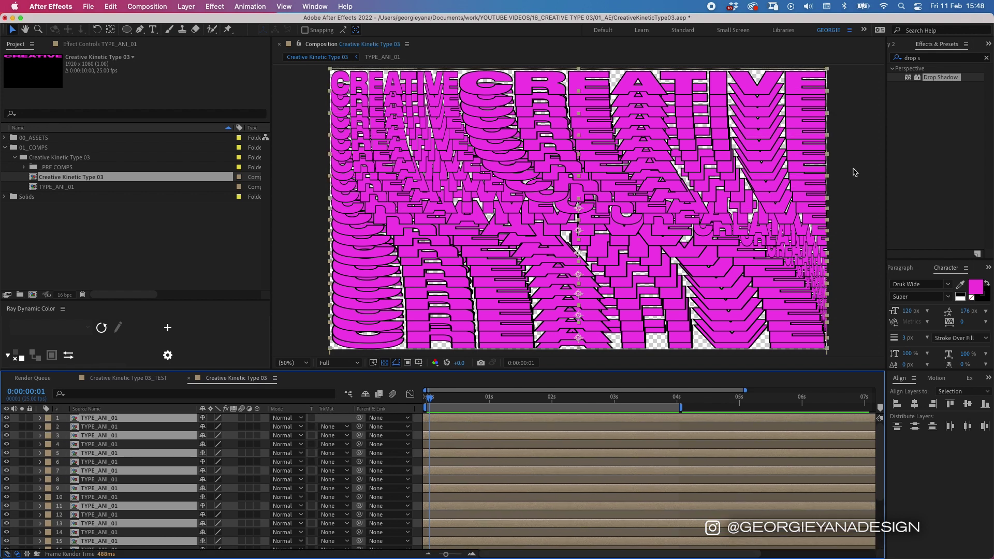
# Apply Tritone to the selected layers with purple 9C64EF midtones
pyautogui.click(927, 61)
pyautogui.write('trito')
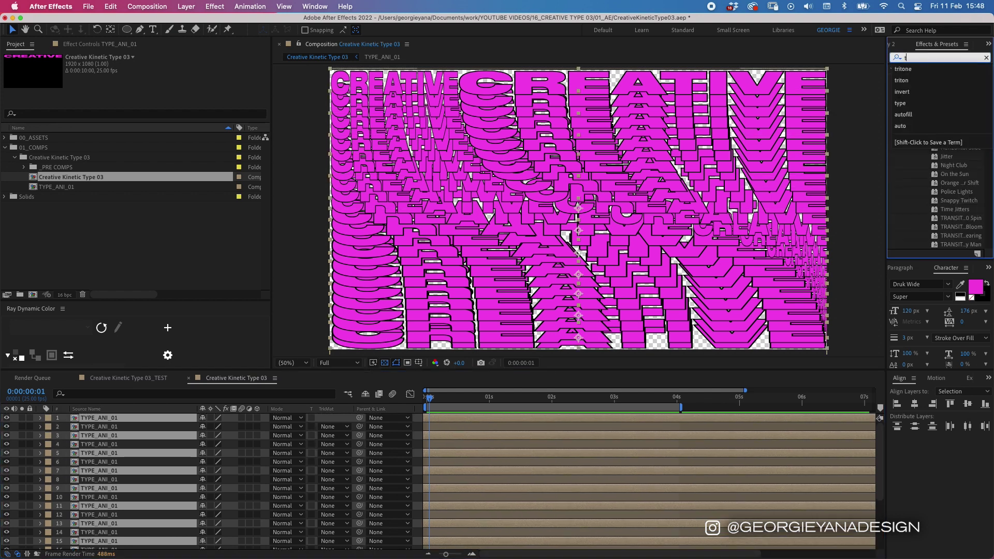
pyautogui.click(930, 69)
pyautogui.doubleClick(931, 78)
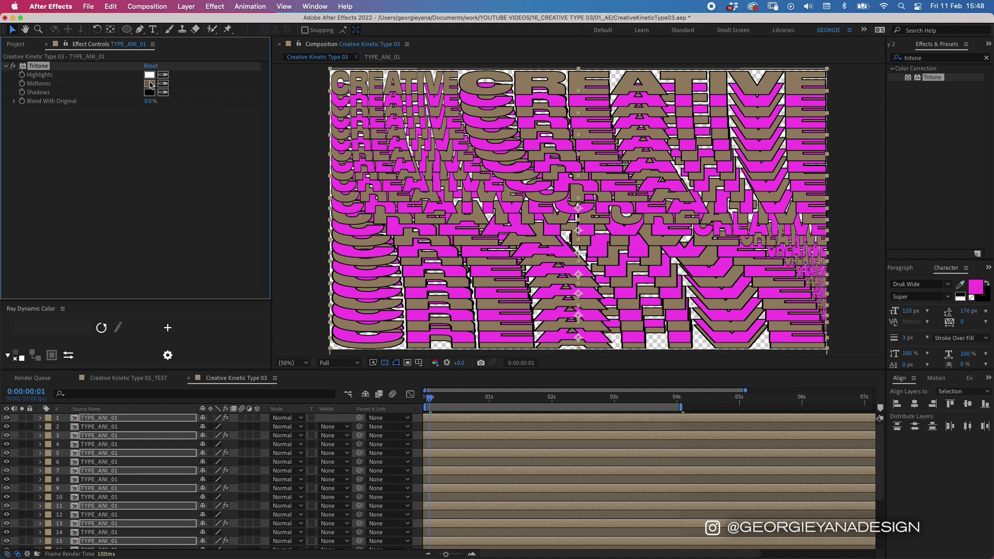
pyautogui.click(150, 84)
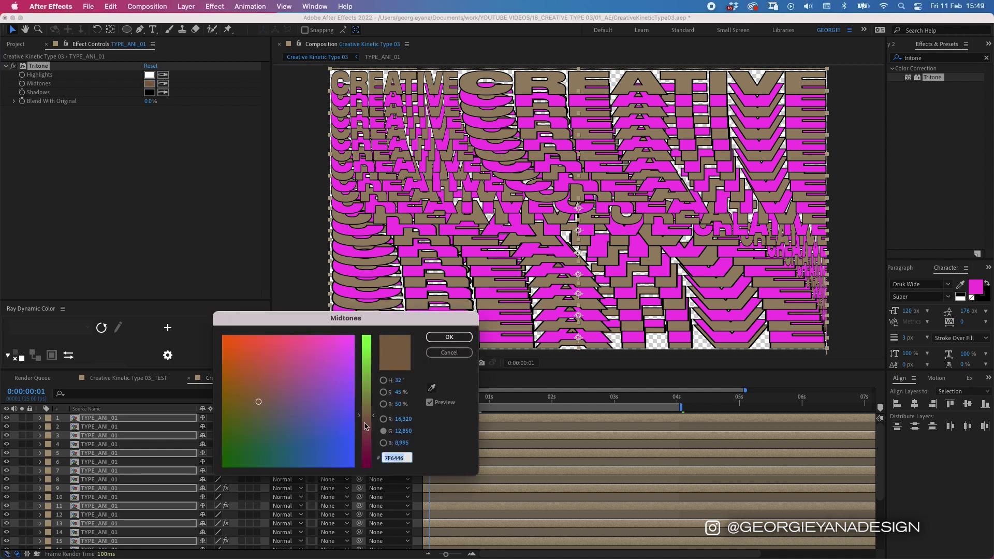
pyautogui.moveTo(349, 394); pyautogui.dragTo(346, 386)
pyautogui.click(447, 337)
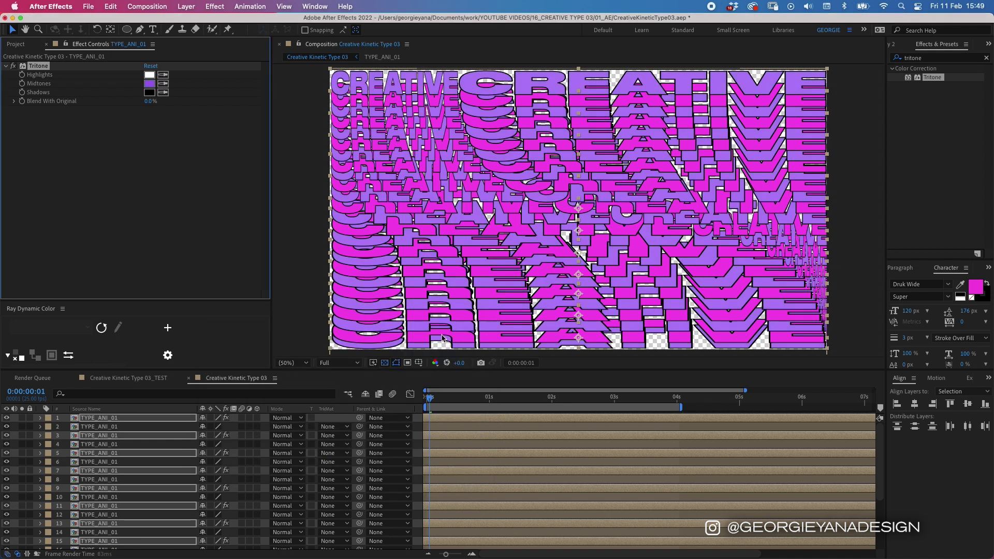
pyautogui.click(458, 419)
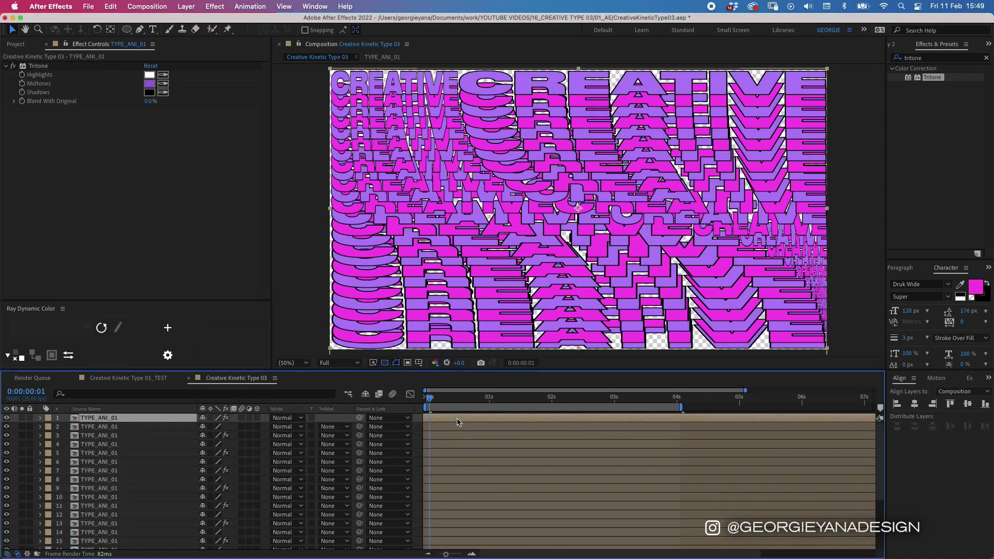
# Apply Drop Shadow to all word layers and set its direction to 180°
pyautogui.press('super+a')
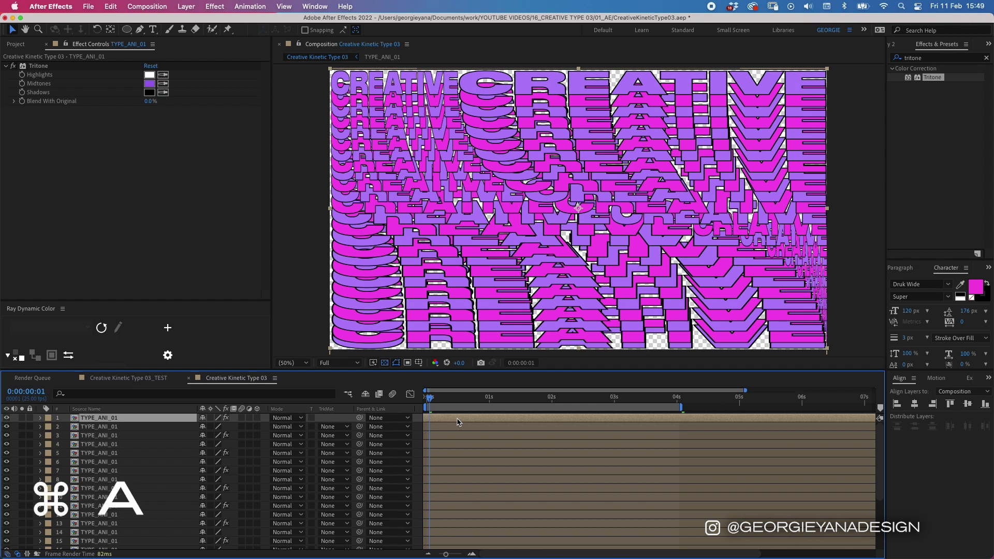
pyautogui.click(938, 57)
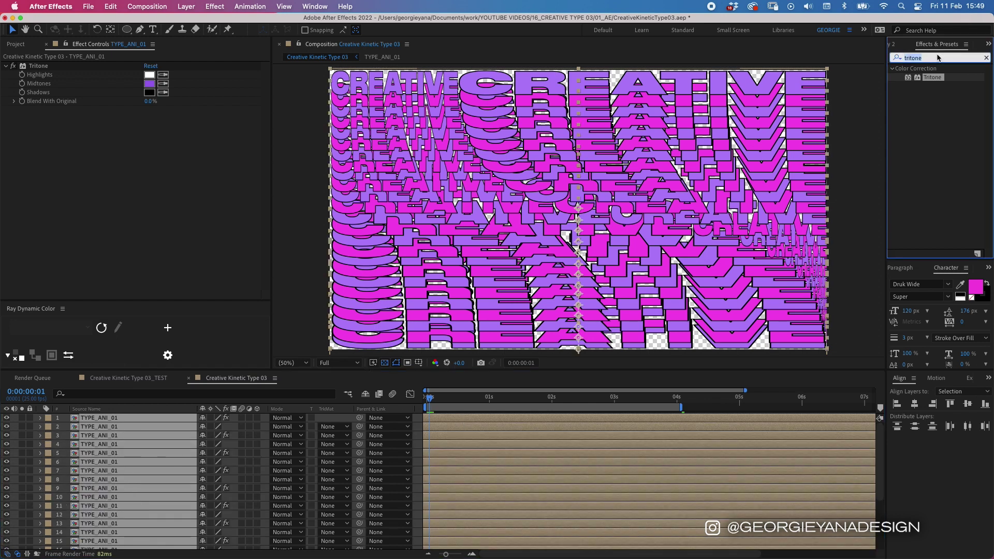
pyautogui.write('drop')
pyautogui.click(910, 91)
pyautogui.doubleClick(941, 77)
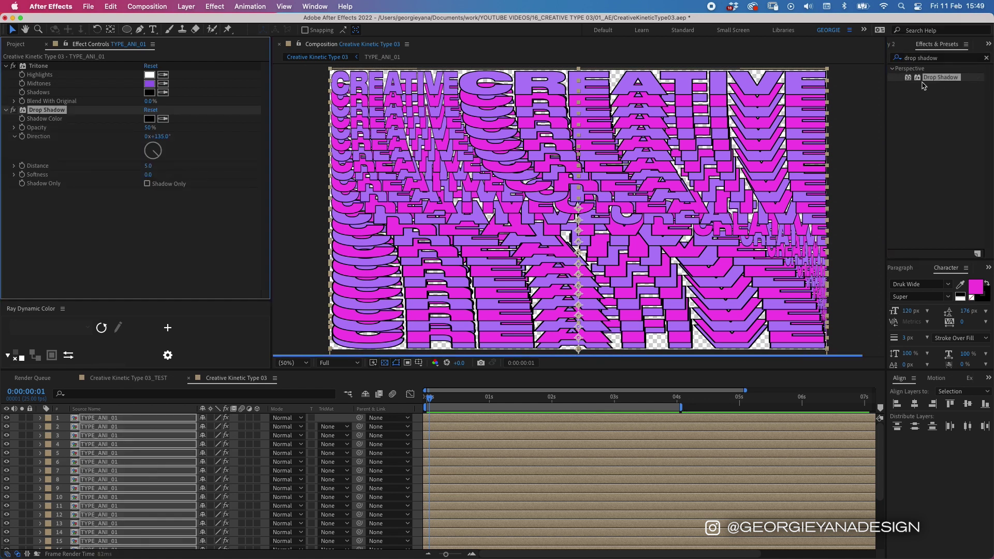
pyautogui.moveTo(154, 160); pyautogui.dragTo(161, 155)
pyautogui.click(158, 136)
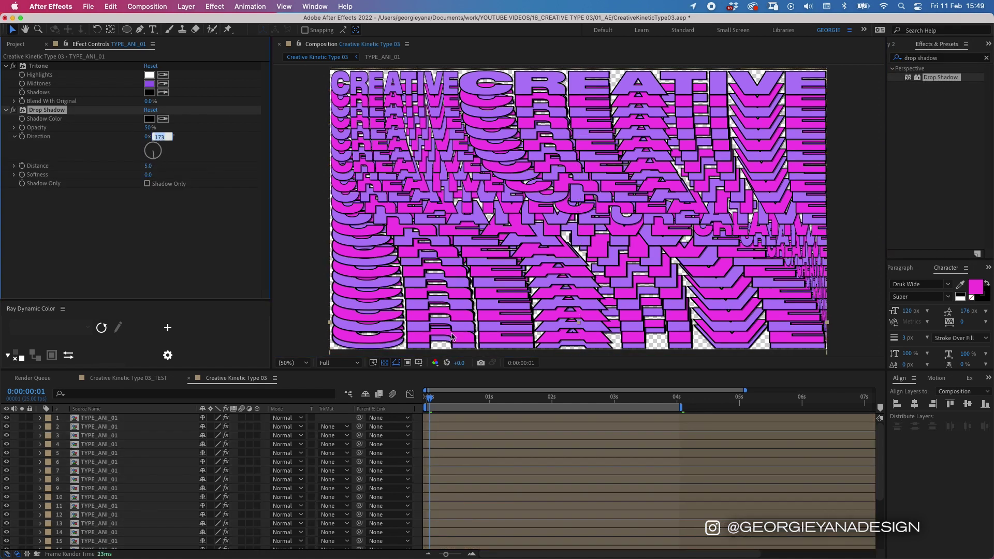
pyautogui.scroll(-5, 480, 455)
pyautogui.click(458, 544)
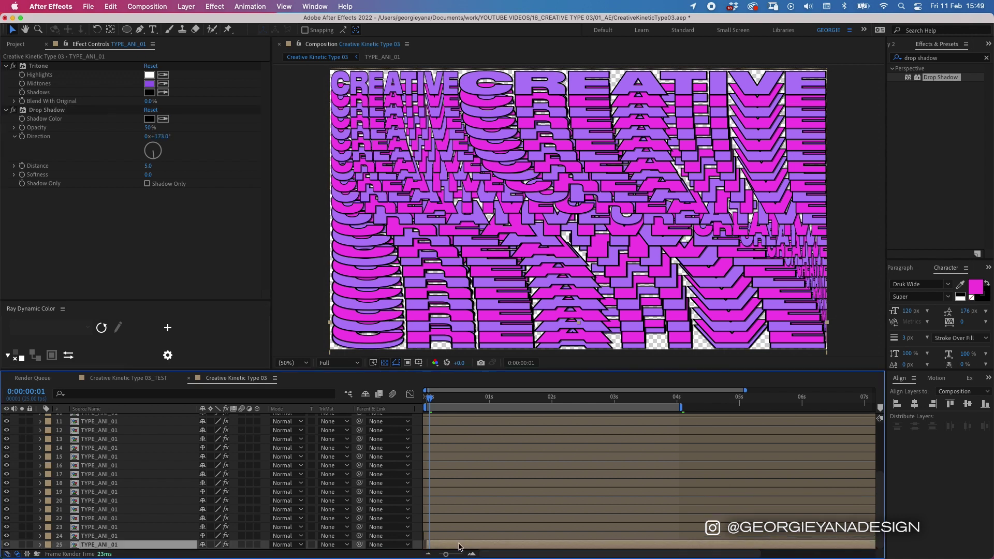
pyautogui.click(161, 137)
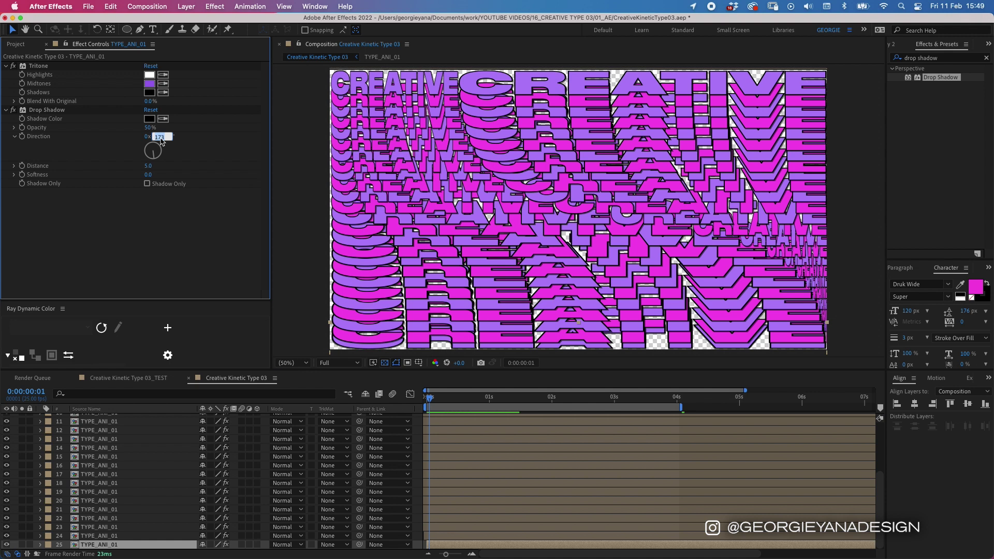
pyautogui.write('180')
pyautogui.press('Return')
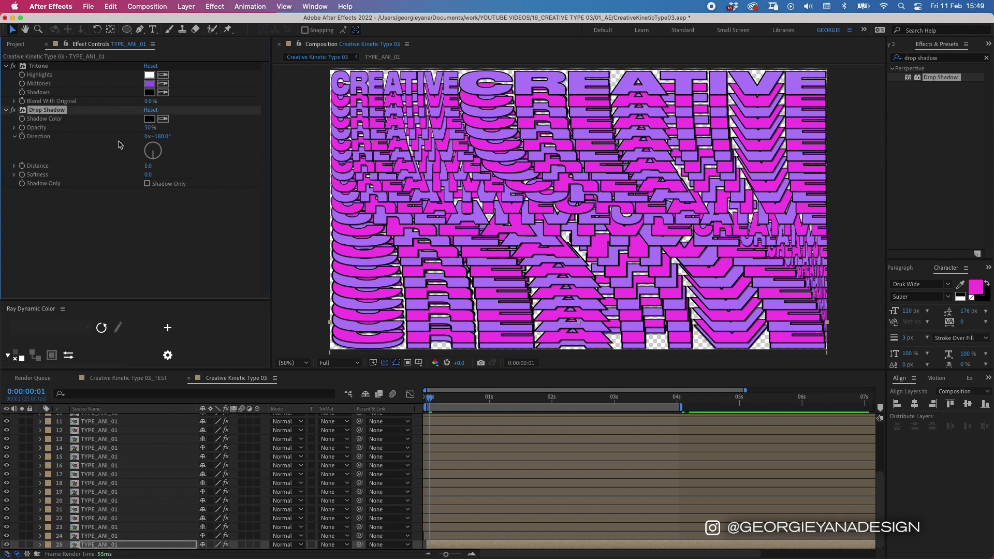
# Set the shadow distance to 10 and softness to 20, then paste it onto every layer
pyautogui.click(149, 166)
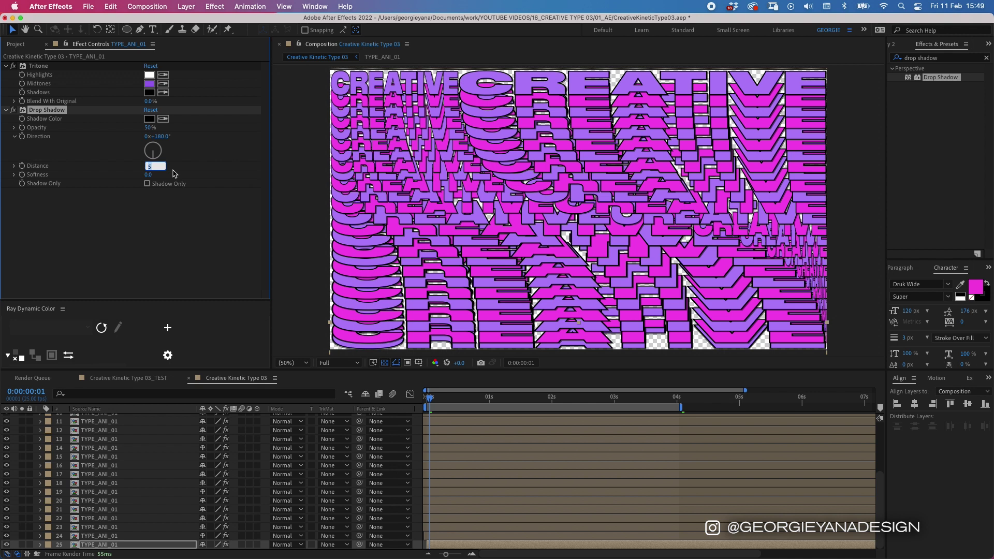
pyautogui.write('10')
pyautogui.press('Tab')
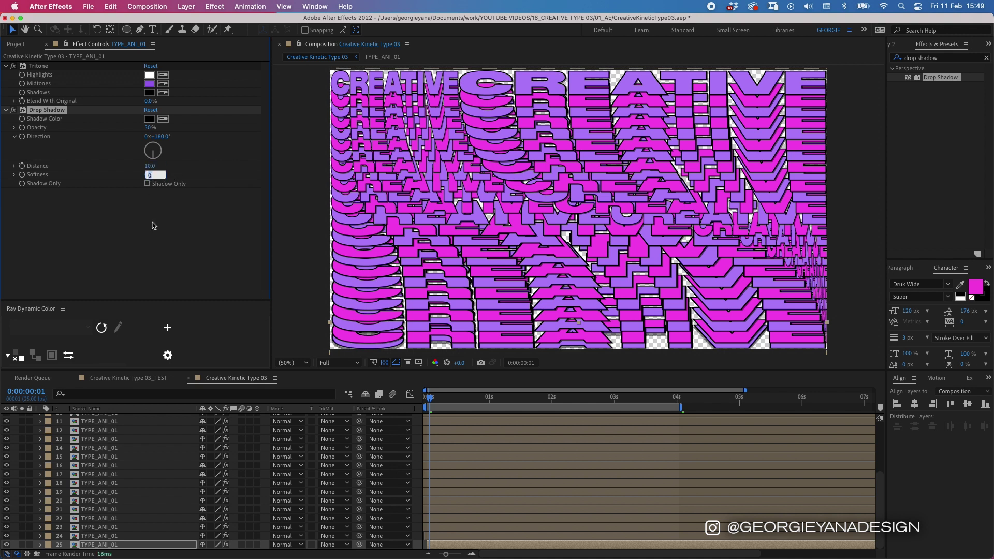
pyautogui.write('50')
pyautogui.press('Return')
pyautogui.click(150, 175)
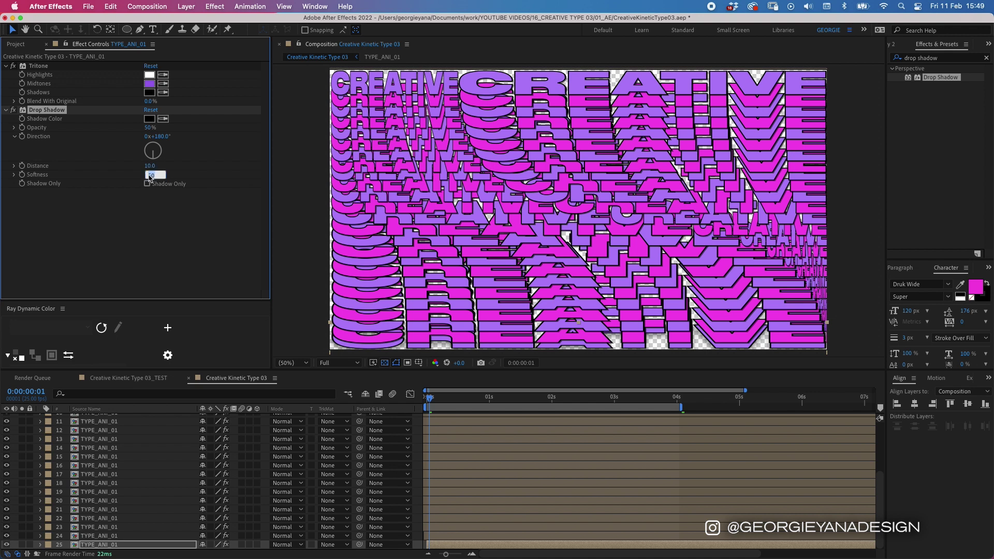
pyautogui.press('Return')
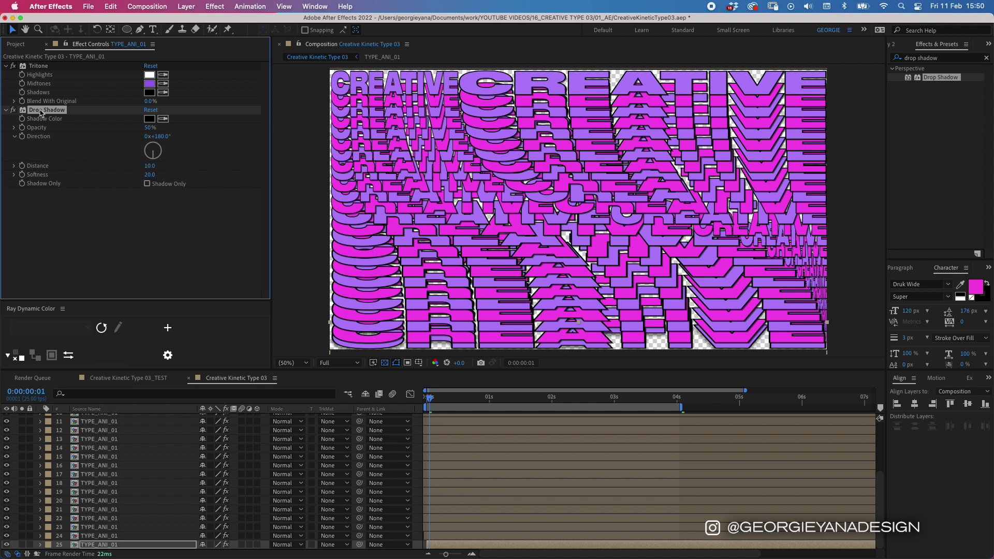
pyautogui.click(484, 540)
pyautogui.press('super+a')
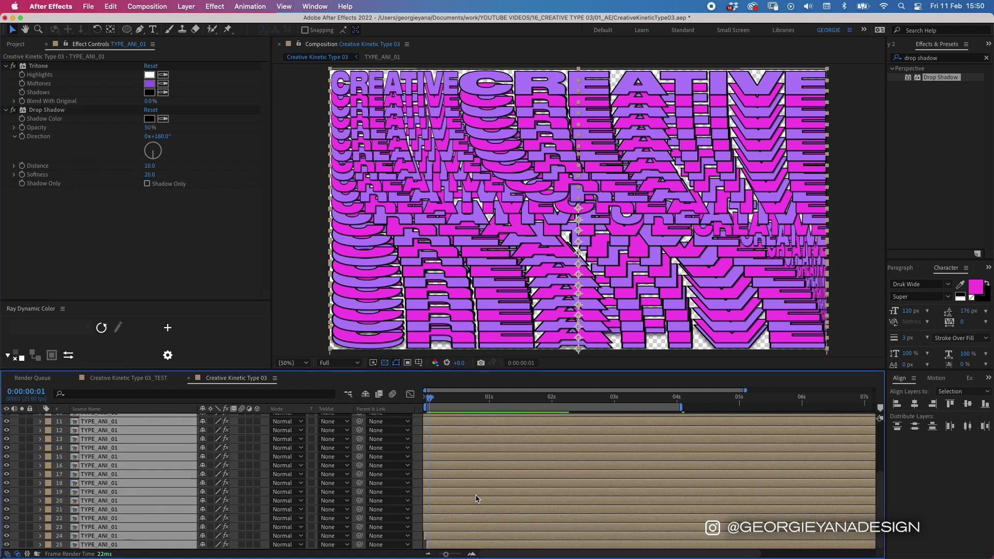
pyautogui.press('super+v')
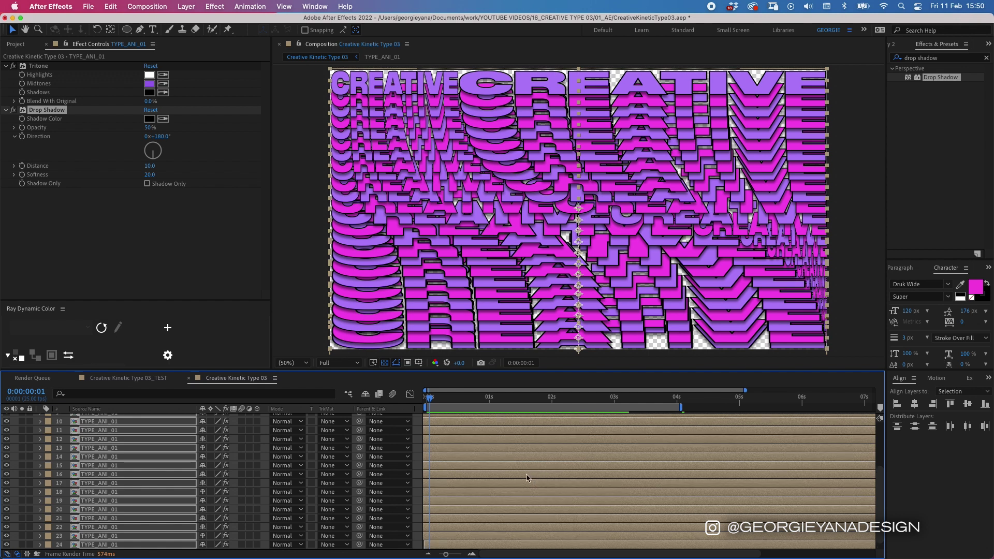
# Select all CREATIVE layers and use the Align panel's Distribute Vertically to space them evenly
pyautogui.scroll(5, 541, 475)
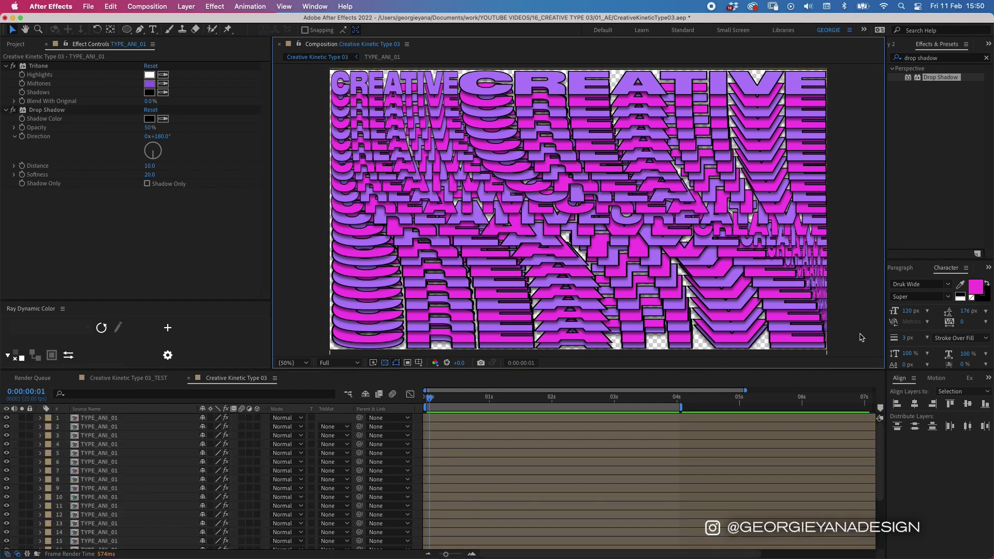
pyautogui.click(830, 334)
pyautogui.click(511, 418)
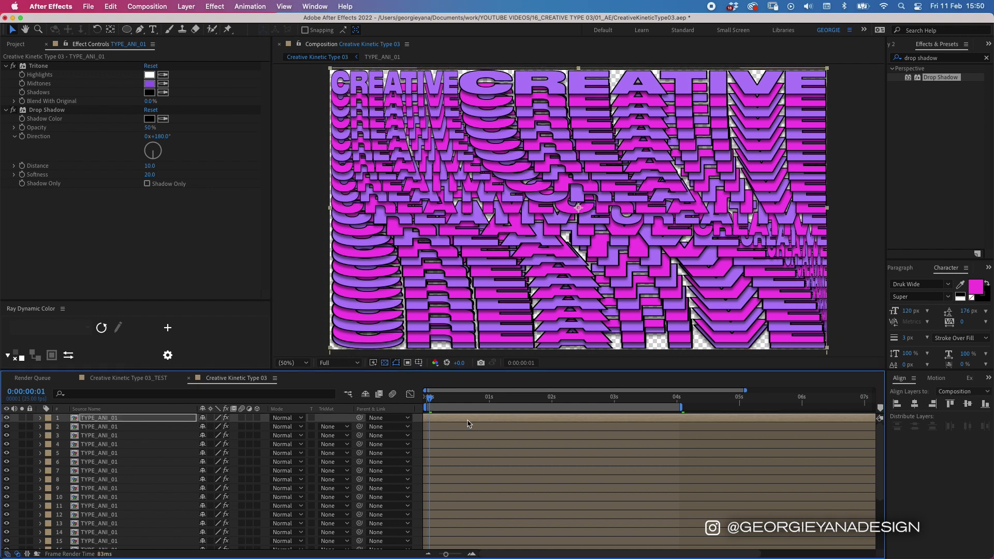
pyautogui.press('super+a')
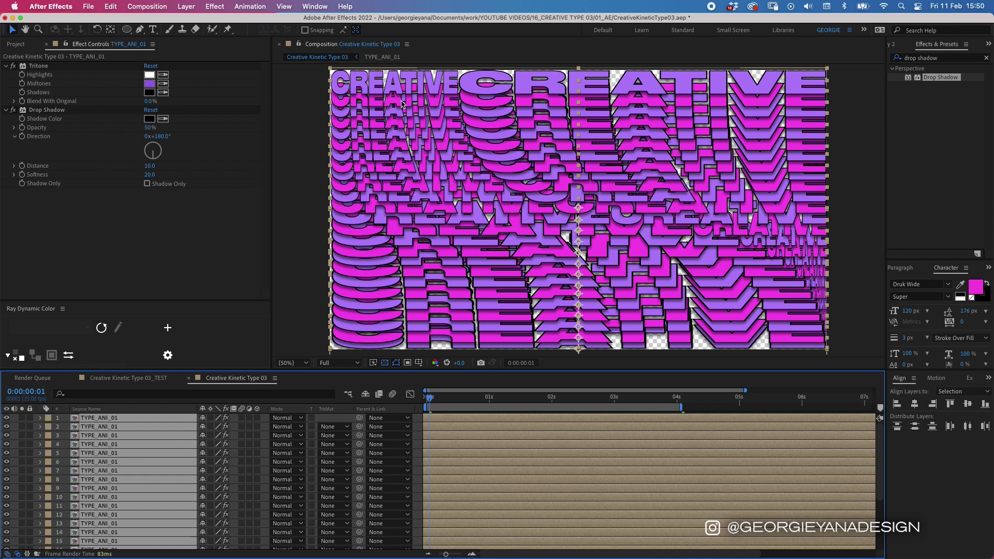
pyautogui.click(315, 6)
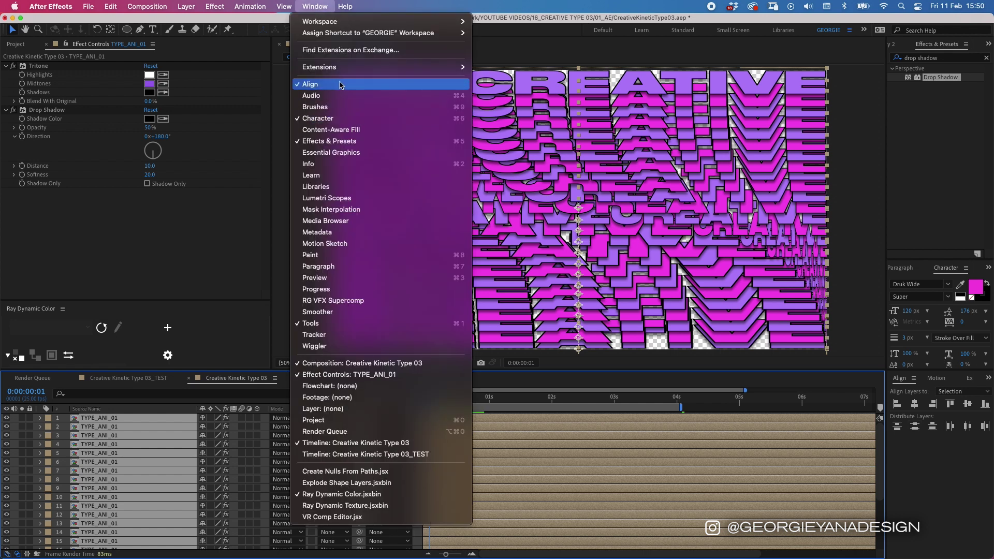
pyautogui.click(345, 6)
pyautogui.click(903, 427)
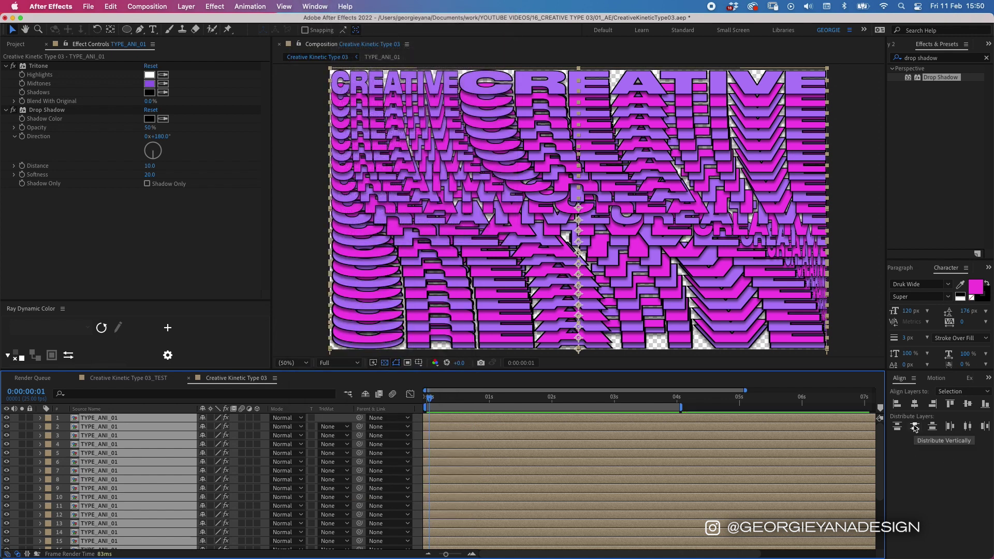
pyautogui.click(915, 426)
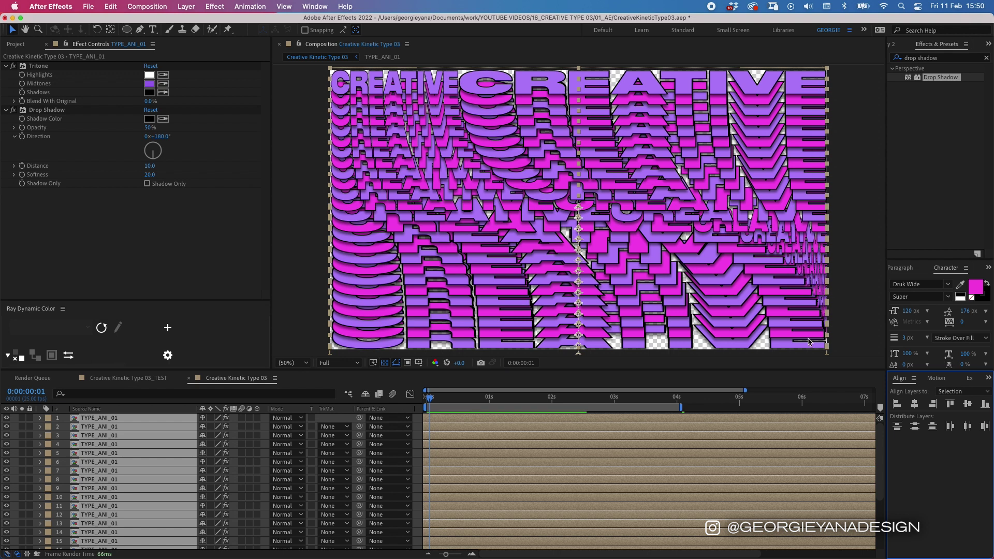
pyautogui.click(851, 322)
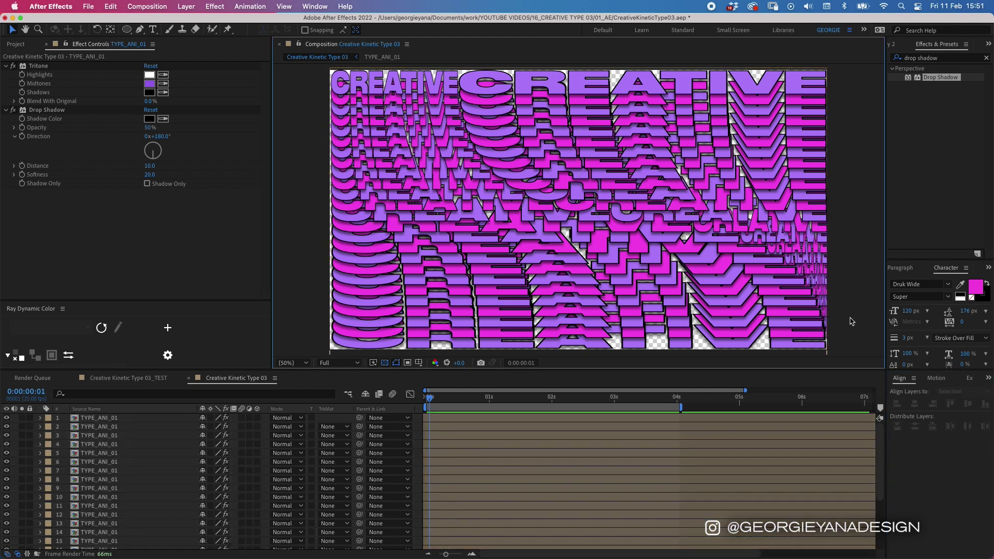
# Create a pale pink F4CBEF solid, Pale Magenta Solid 2, and send it to the back
pyautogui.rightClick(852, 321)
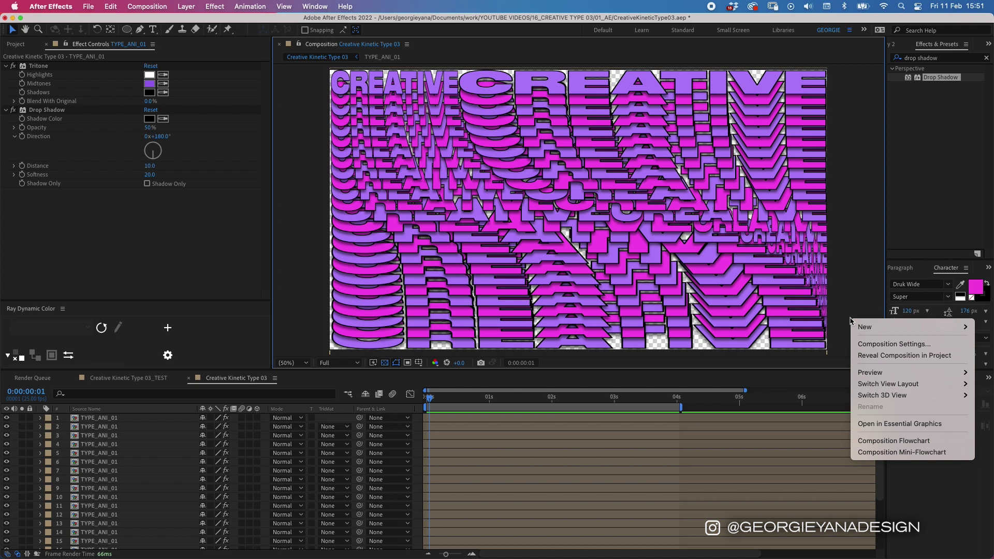
pyautogui.moveTo(854, 328)
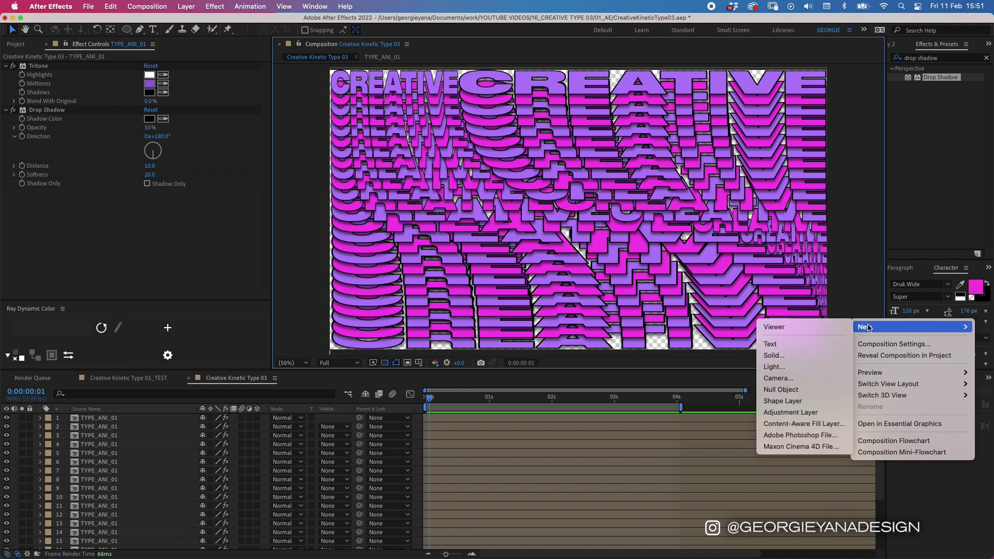
pyautogui.click(811, 355)
pyautogui.click(428, 439)
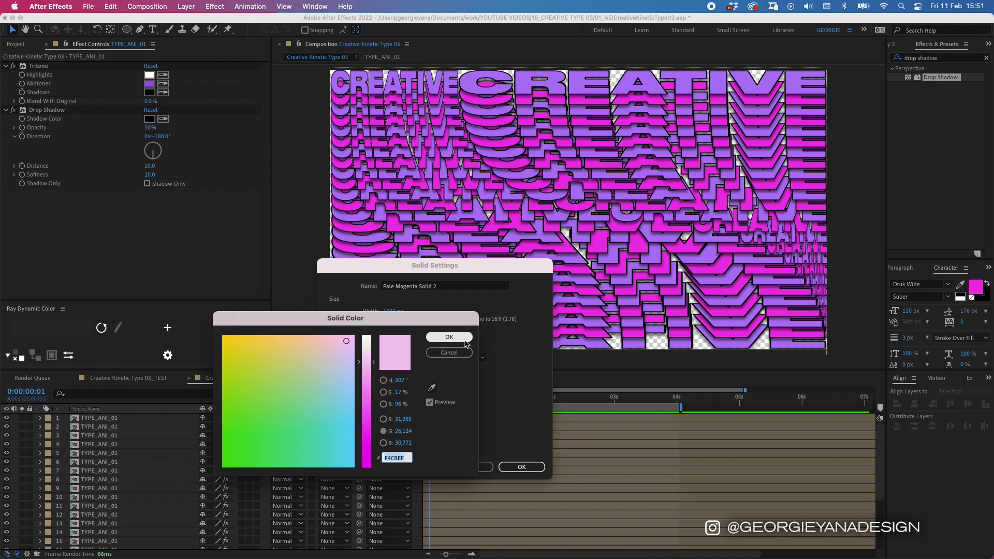
pyautogui.click(449, 337)
pyautogui.click(520, 467)
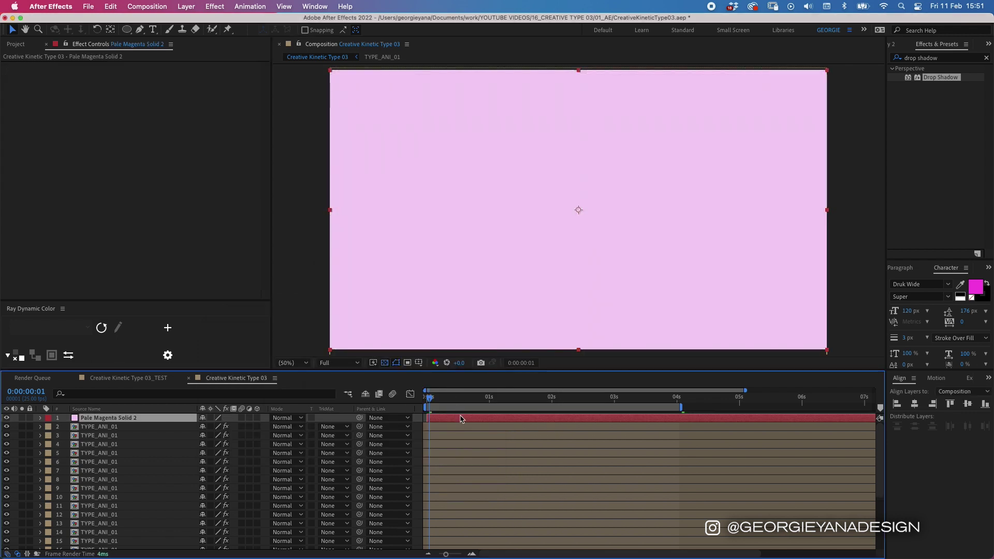
pyautogui.press('super+shift+bracketleft')
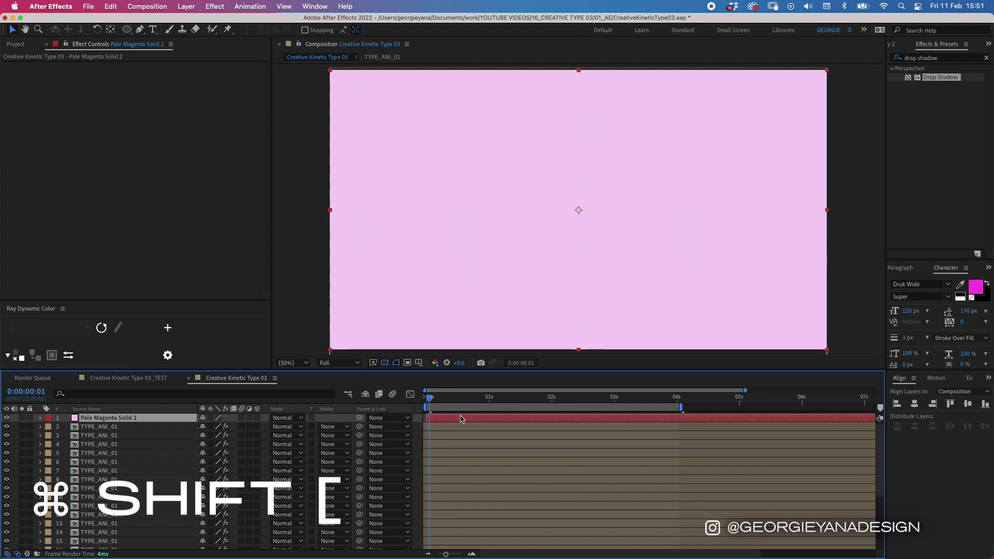